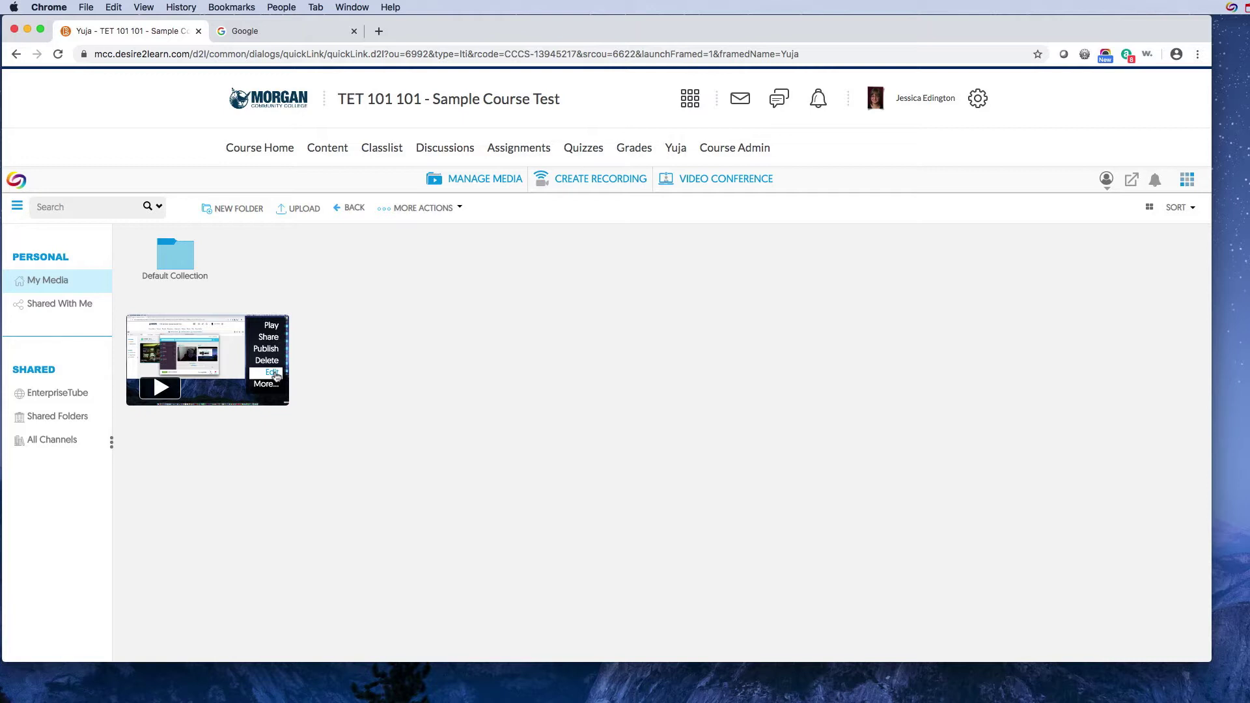
# - Launch the video editor on Test Video 1 from its thumbnail's Edit control
pyautogui.click(276, 374)
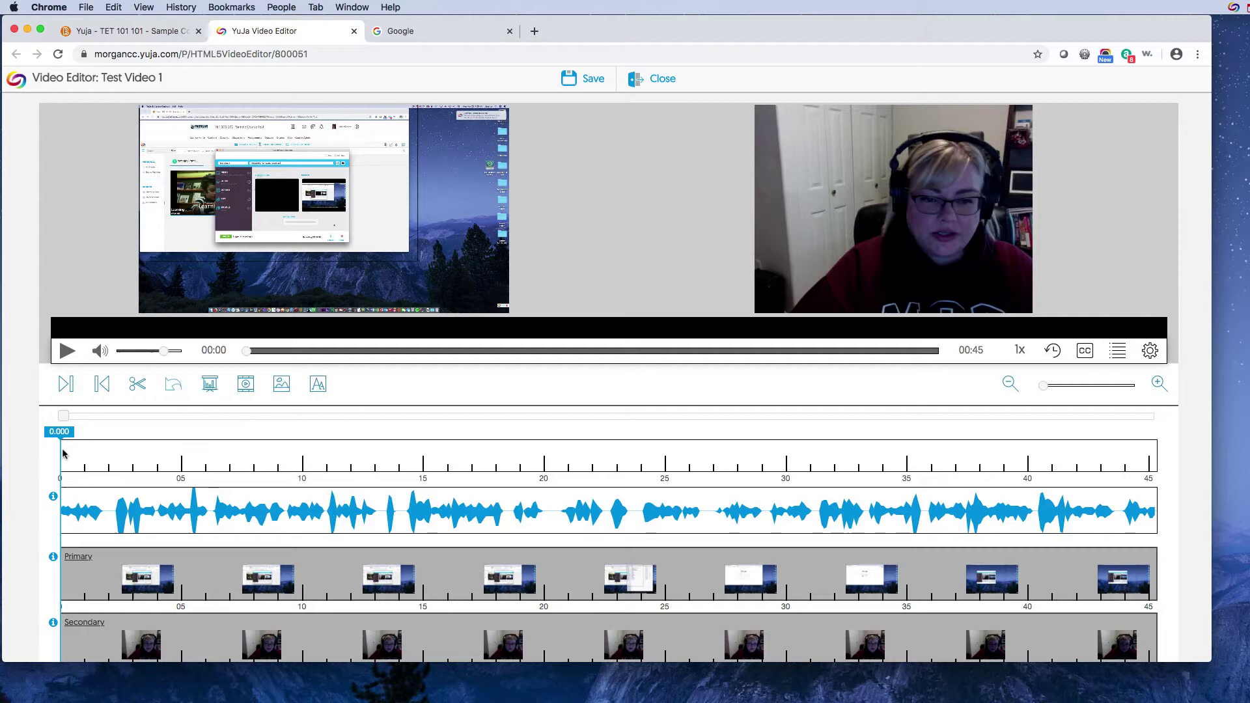
pyautogui.moveTo(60, 436)
pyautogui.mouseDown()
pyautogui.moveTo(912, 439)
pyautogui.moveTo(6, 447)
pyautogui.mouseUp()
# - Trim away the first two seconds so the video starts at about 02.045
pyautogui.click(65, 387)
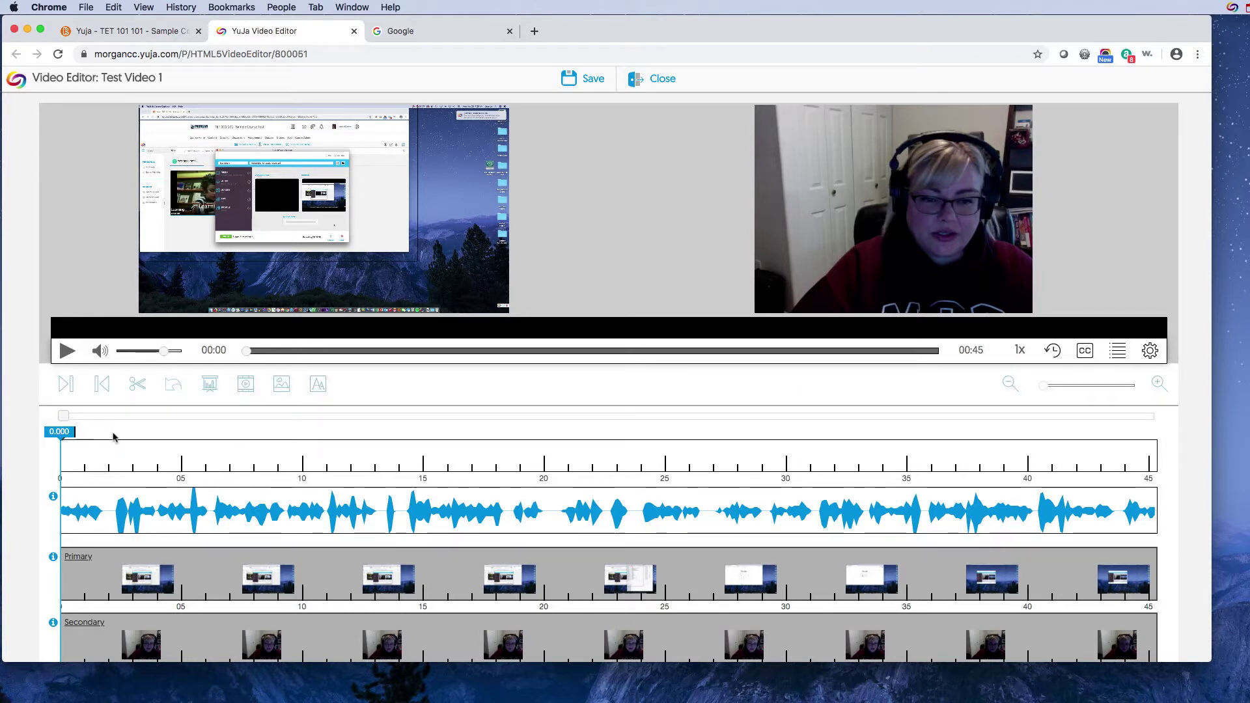
pyautogui.moveTo(71, 432); pyautogui.dragTo(75, 433)
pyautogui.moveTo(56, 520); pyautogui.dragTo(111, 519)
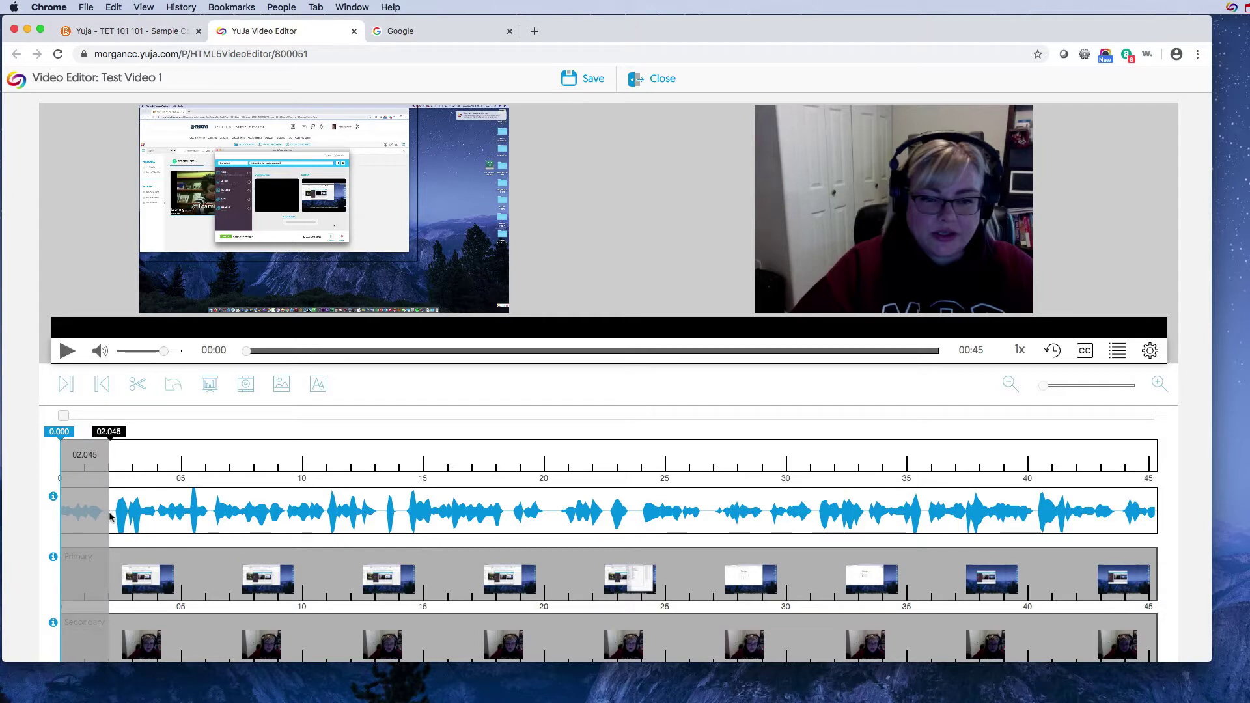
pyautogui.moveTo(111, 519); pyautogui.dragTo(111, 518)
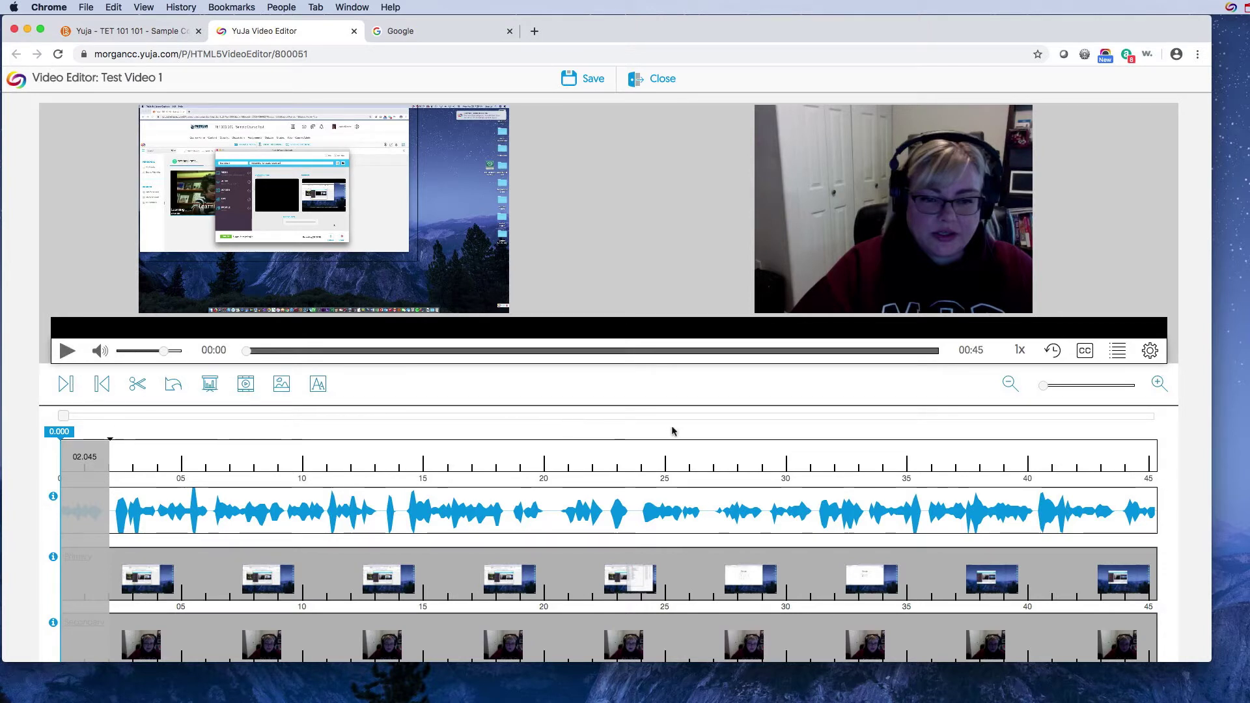
# - Trim the ending back so the video finishes at about 40.3 seconds
pyautogui.click(1133, 581)
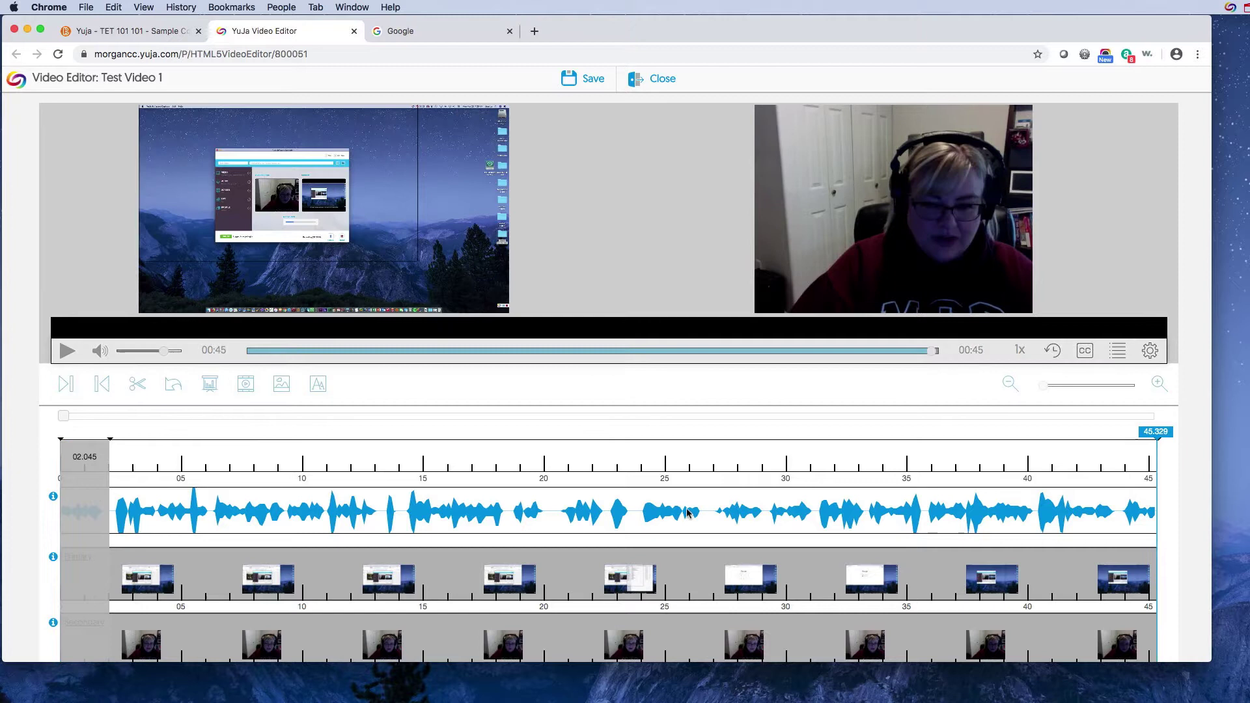
pyautogui.moveTo(1134, 577); pyautogui.dragTo(1037, 566)
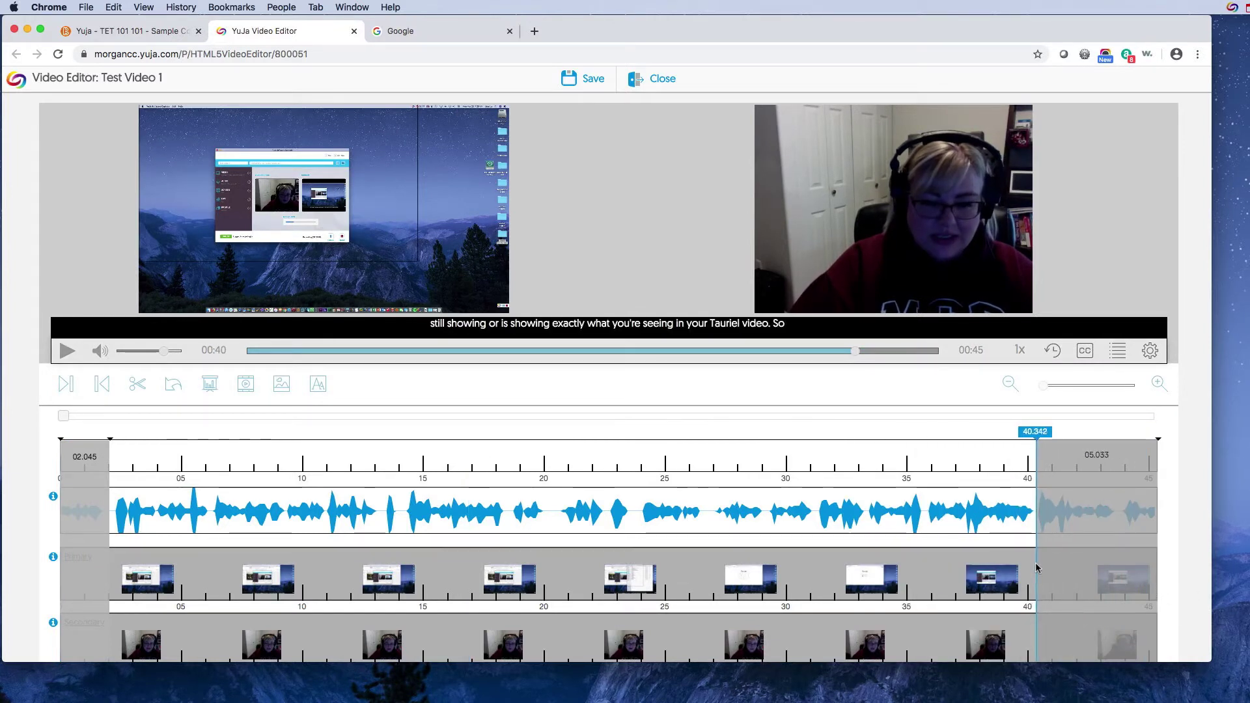
pyautogui.moveTo(1037, 567); pyautogui.dragTo(1037, 566)
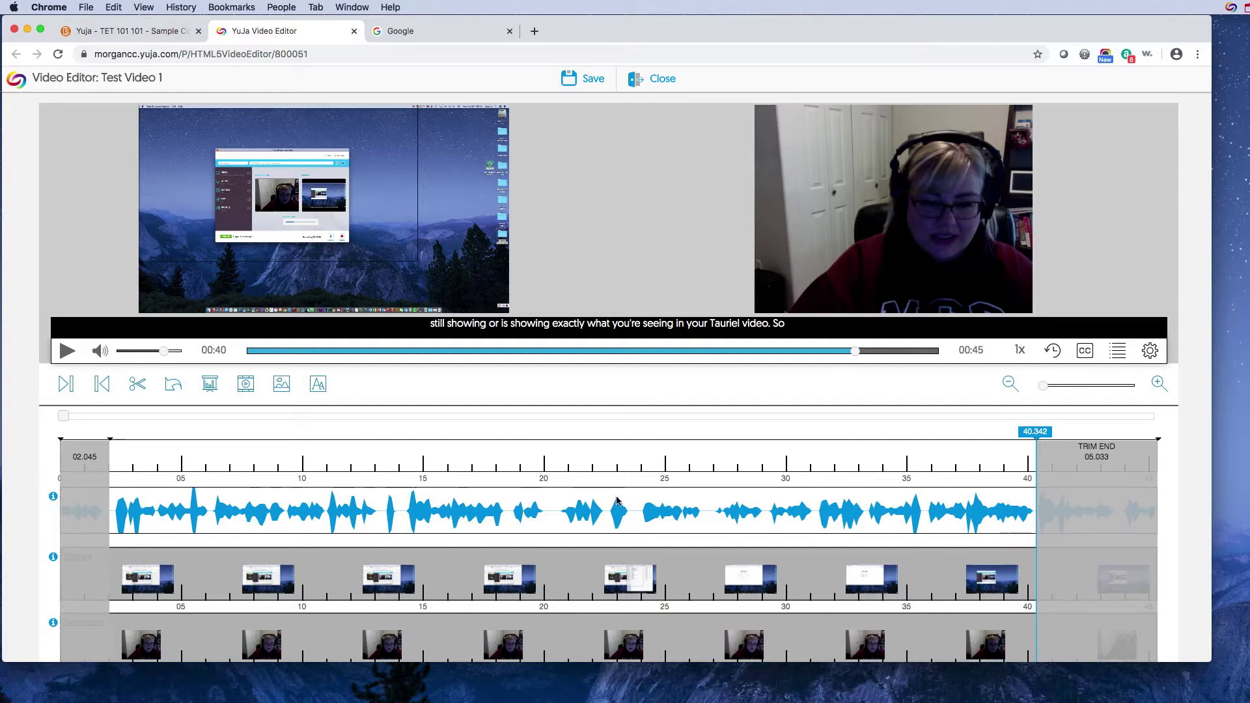
pyautogui.moveTo(1096, 507)
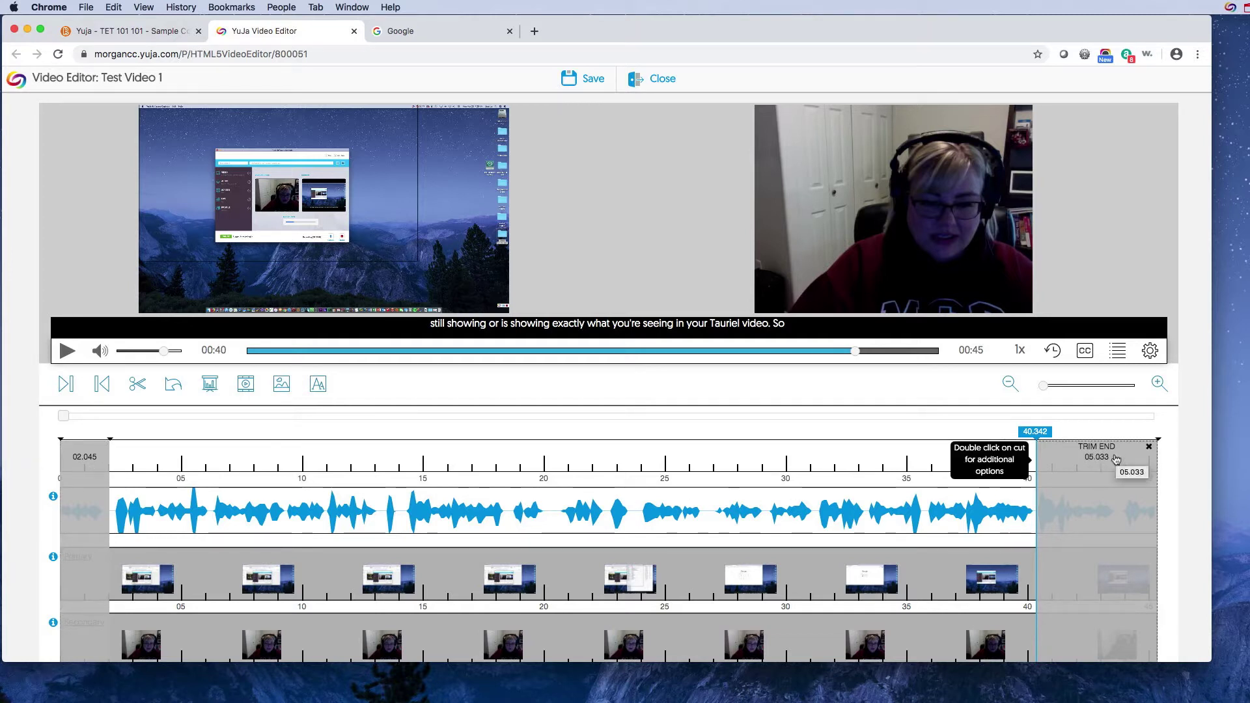
# - Toggle Preview Cut in the player settings so playback reflects the trims
pyautogui.click(1151, 354)
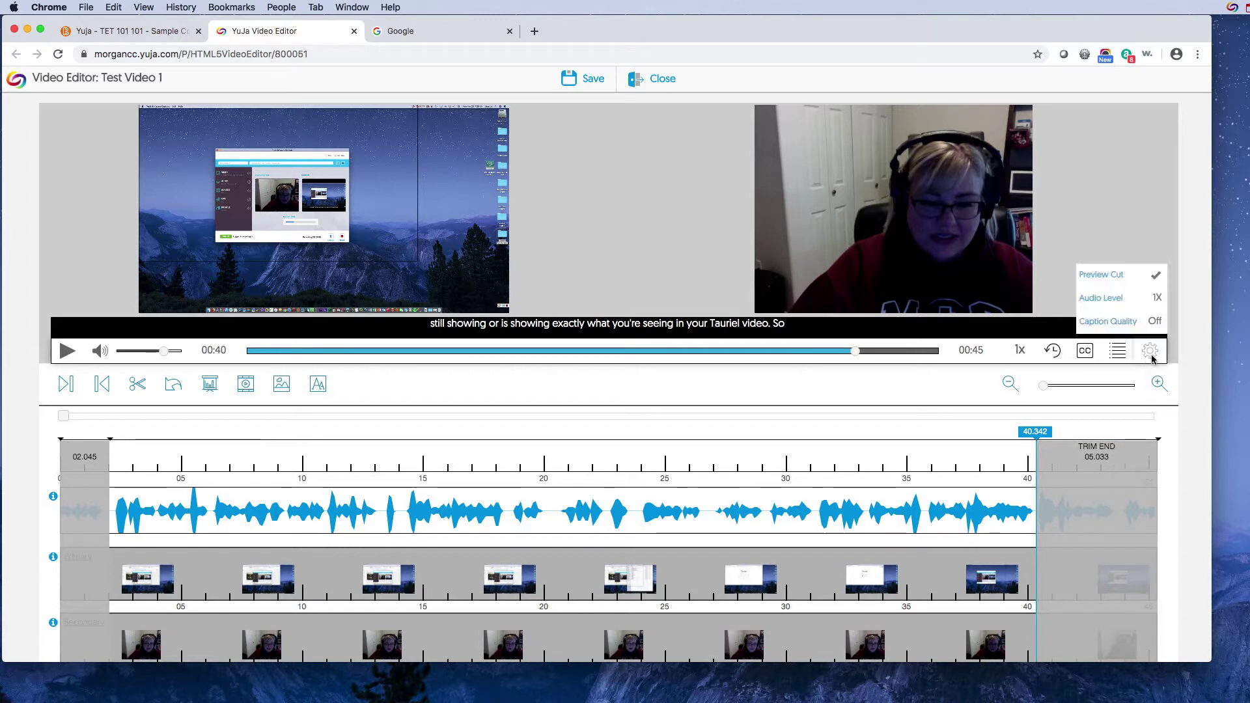
pyautogui.click(1121, 278)
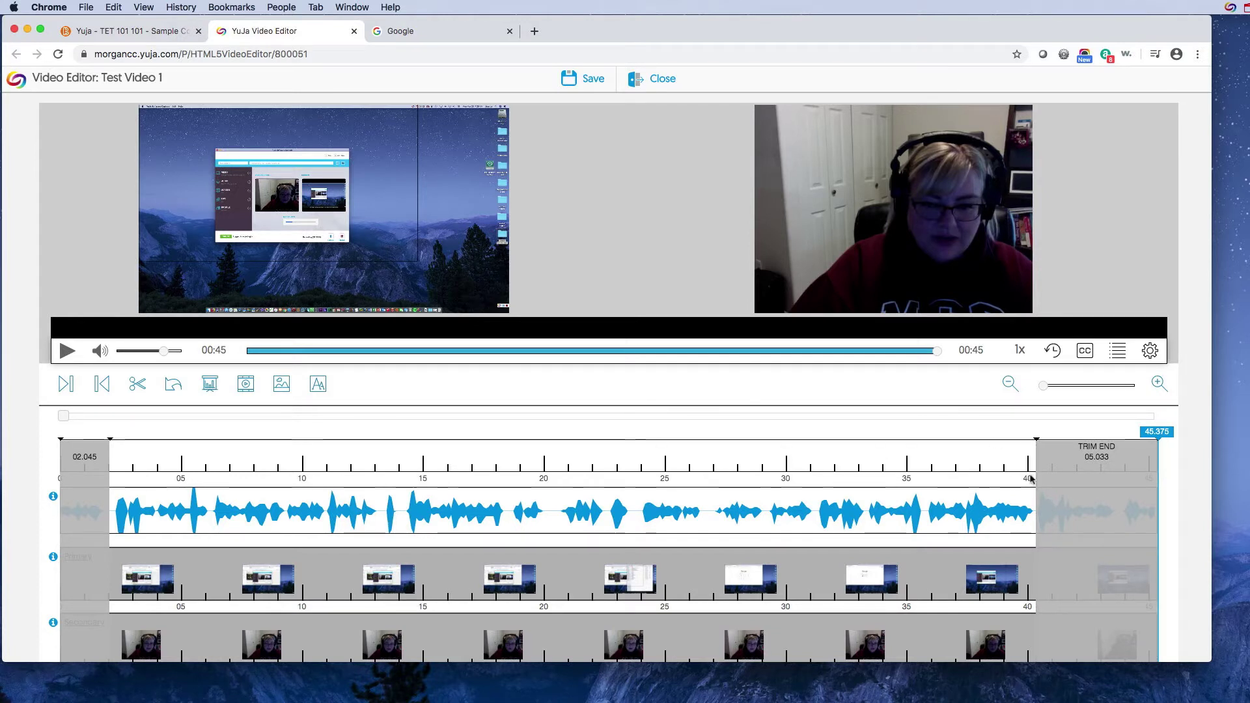
# - Cut out a short section just after 13.294 seconds, then fine-tune the trimmed start
pyautogui.moveTo(1156, 432); pyautogui.dragTo(383, 432)
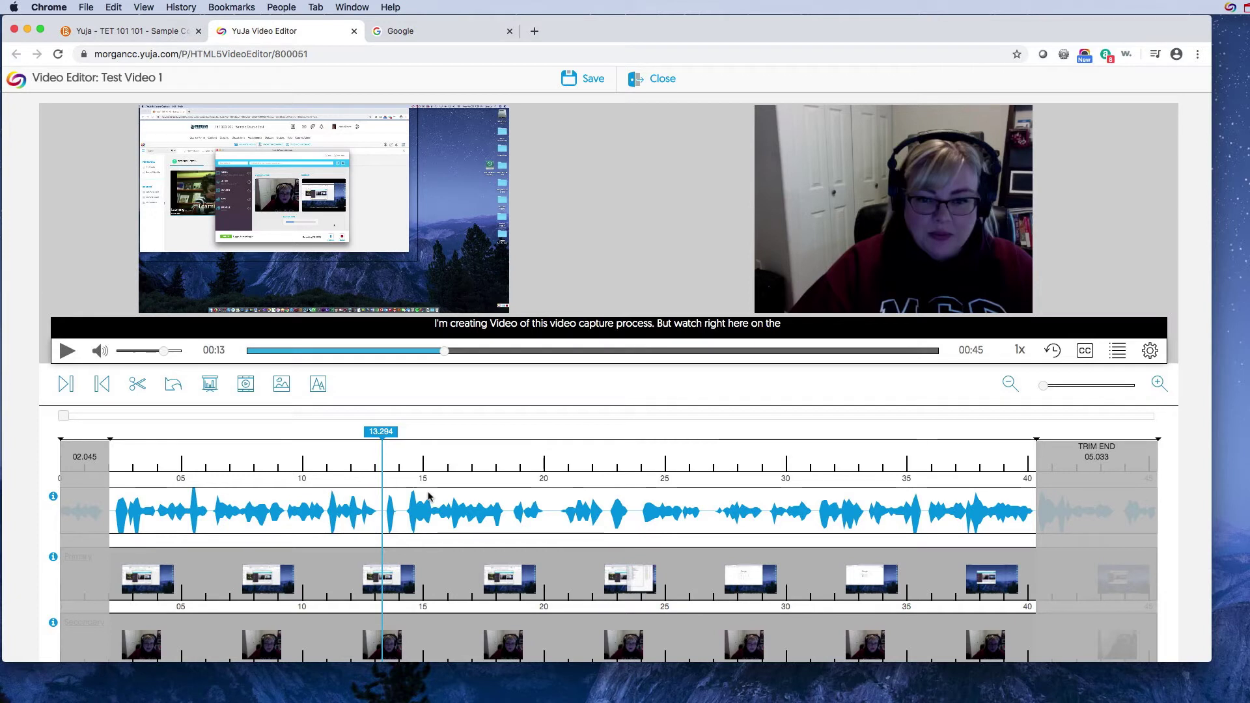
pyautogui.click(139, 388)
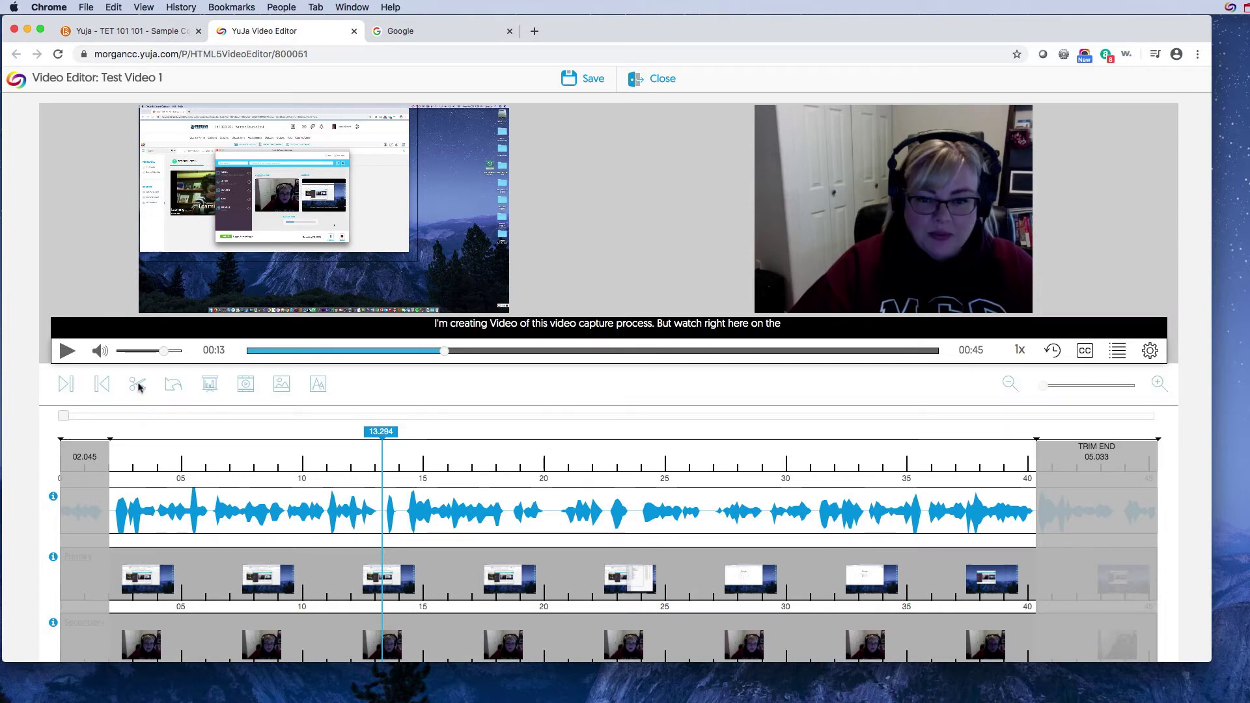
pyautogui.moveTo(382, 469)
pyautogui.mouseDown()
pyautogui.moveTo(441, 499)
pyautogui.moveTo(400, 502)
pyautogui.mouseUp()
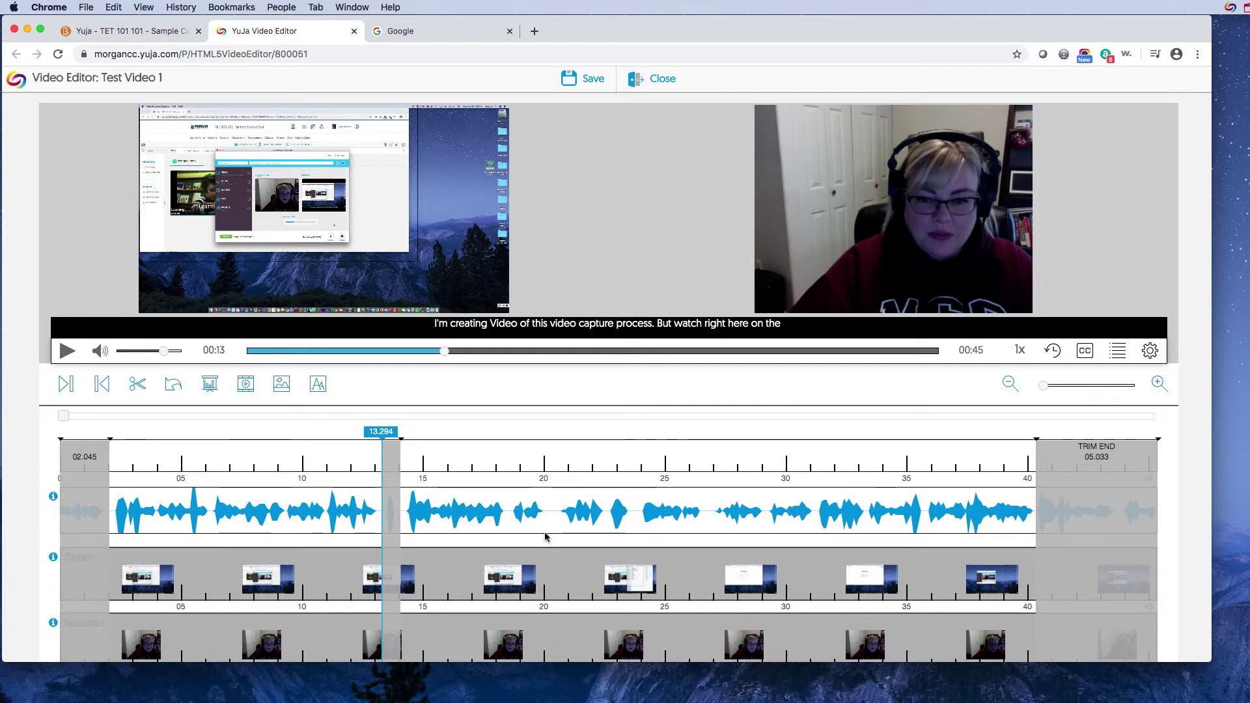
pyautogui.moveTo(109, 441)
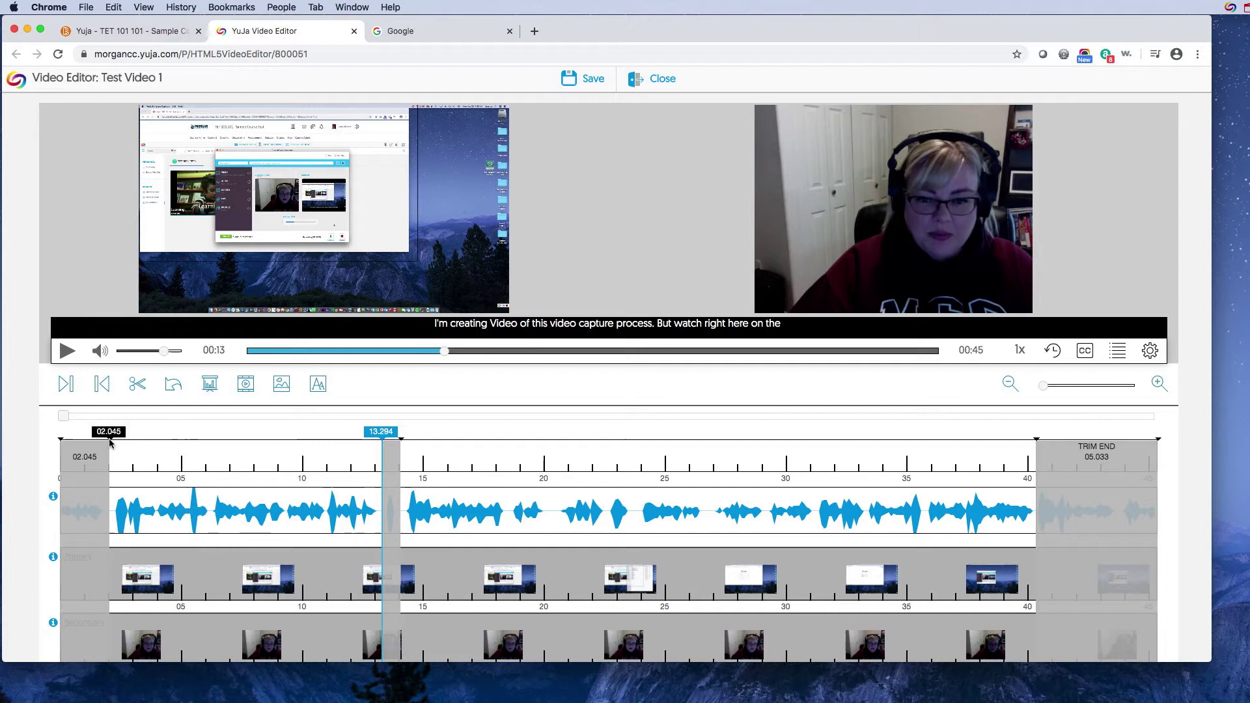
pyautogui.moveTo(110, 441)
pyautogui.mouseDown()
pyautogui.moveTo(202, 445)
pyautogui.moveTo(110, 446)
pyautogui.mouseUp()
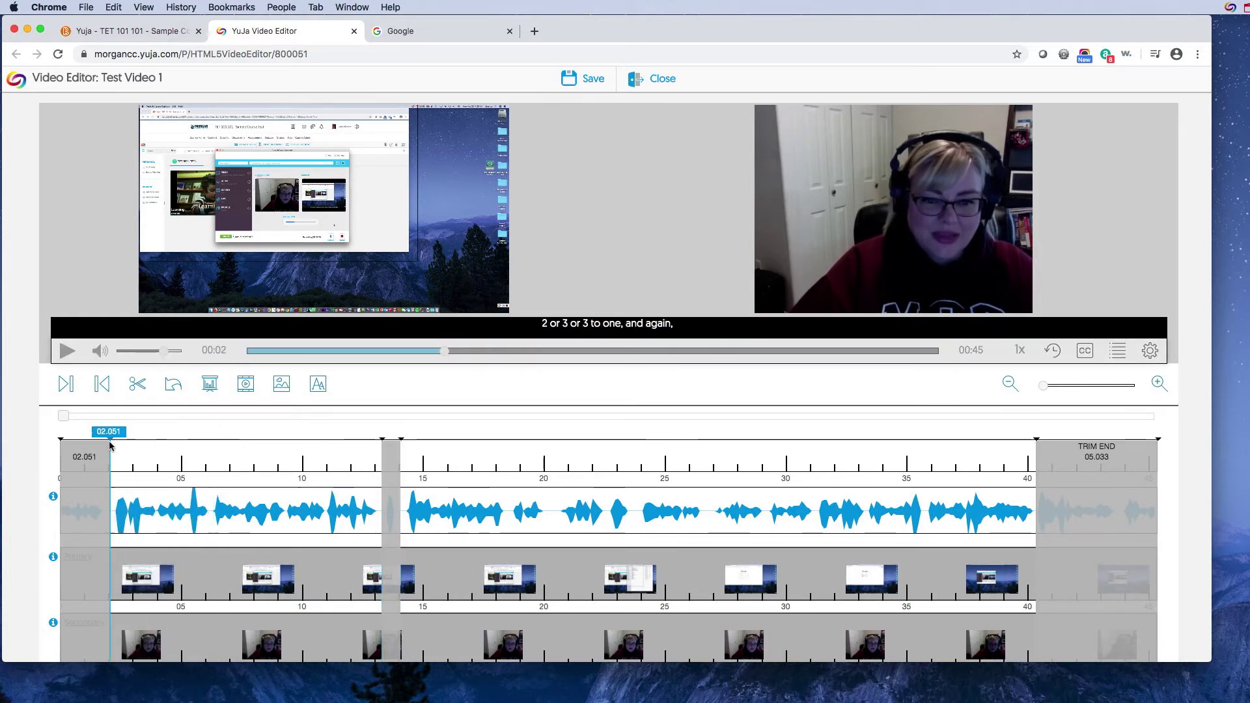
pyautogui.click(1035, 442)
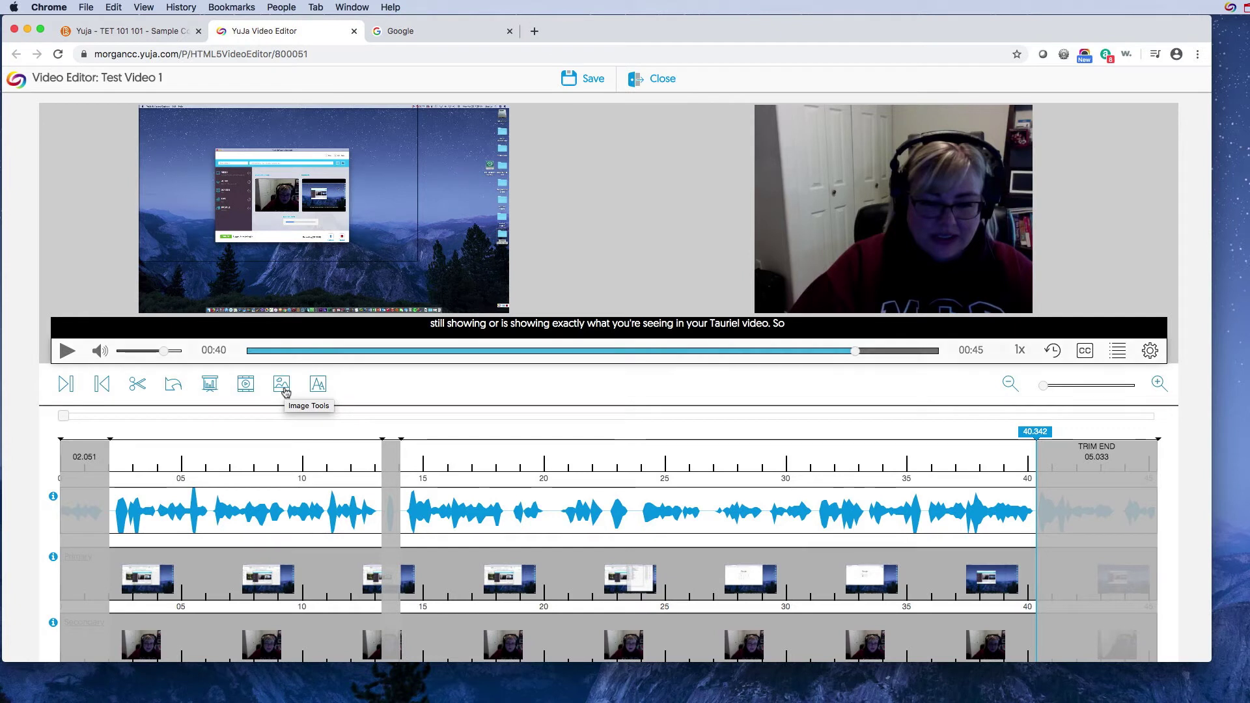
pyautogui.click(285, 391)
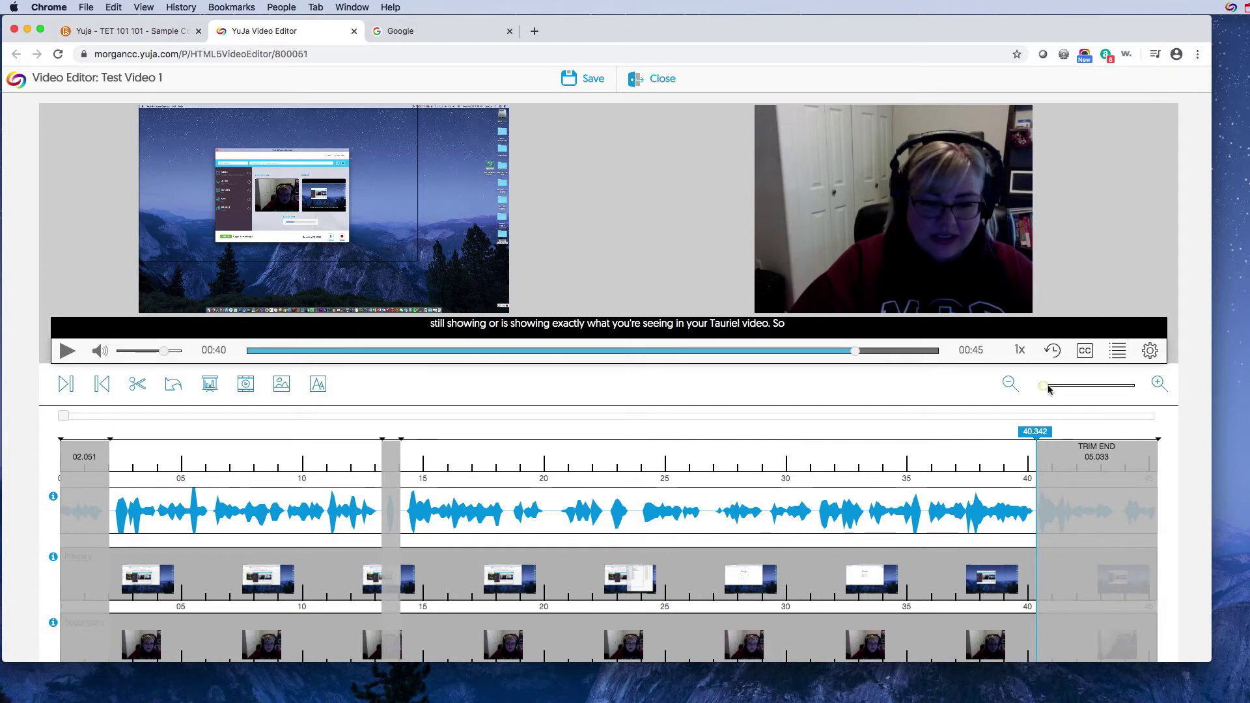
# - Show the Captions panel listing Test Video 1's timed transcript lines
pyautogui.moveTo(1043, 387)
pyautogui.mouseDown()
pyautogui.moveTo(1131, 387)
pyautogui.moveTo(1043, 387)
pyautogui.mouseUp()
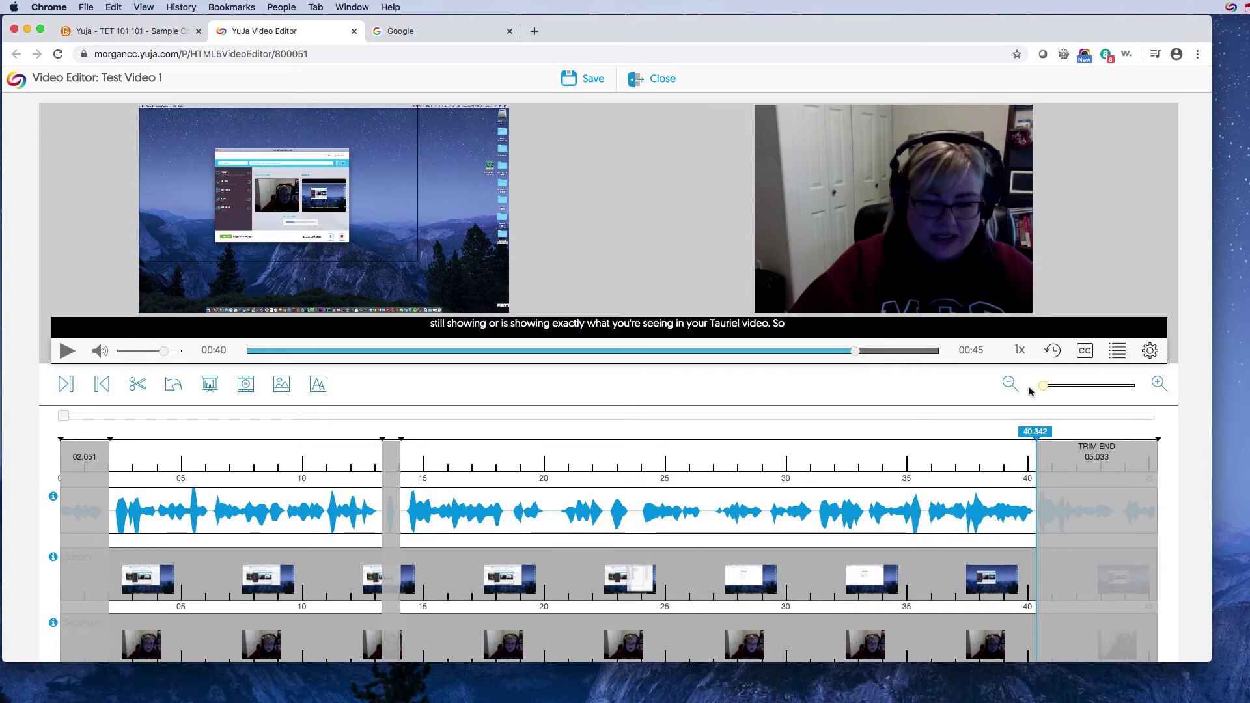
pyautogui.click(1084, 353)
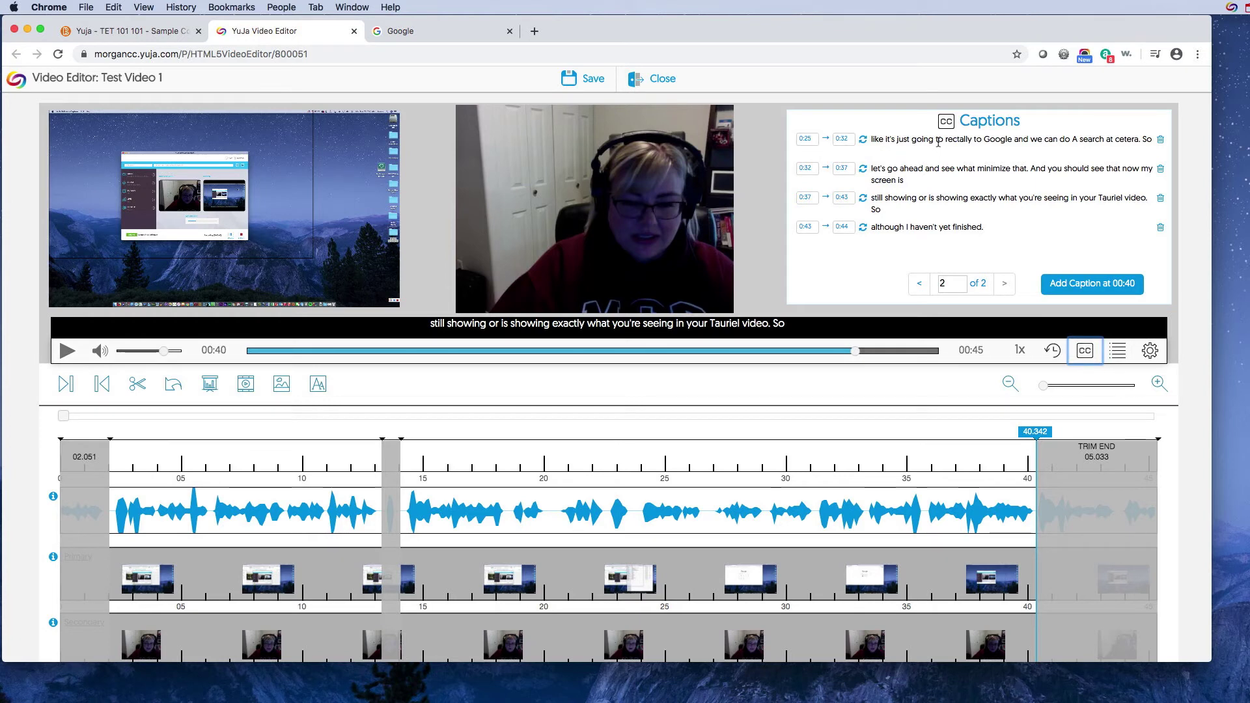
# - Correct the captions, replacing the misheard 'Tauriel' so the line reads 'tutorial video'
pyautogui.click(937, 141)
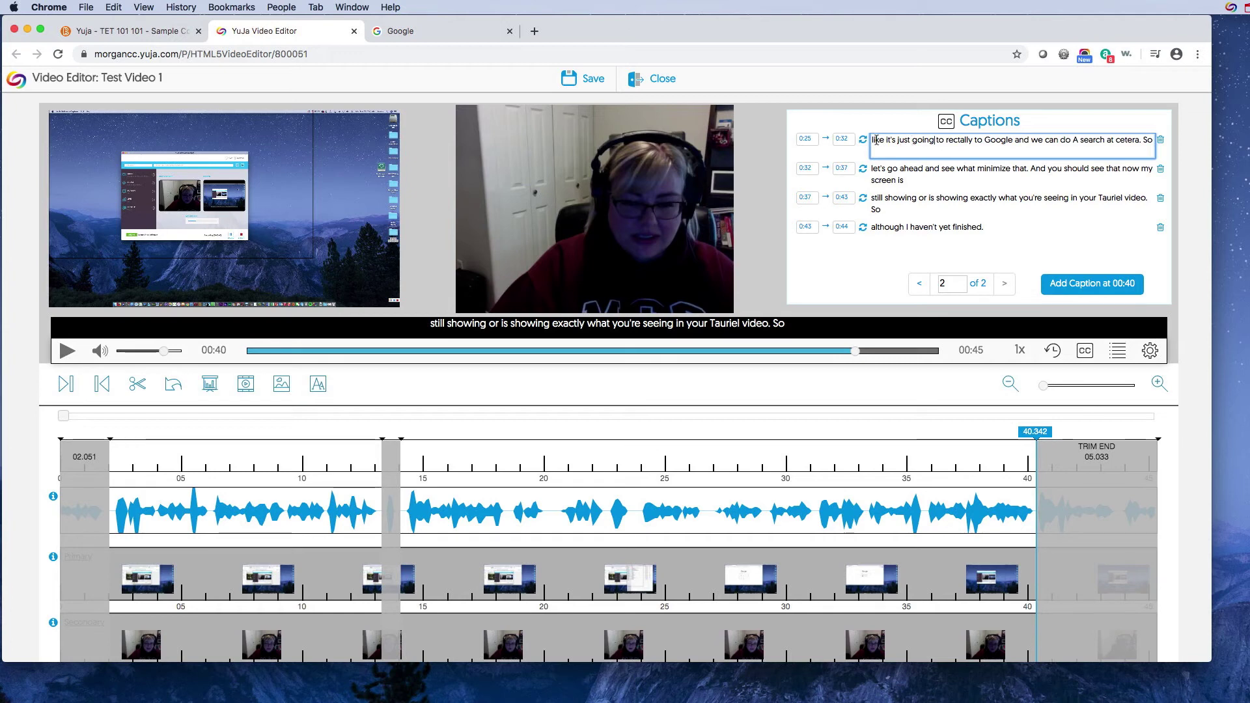
pyautogui.click(1112, 141)
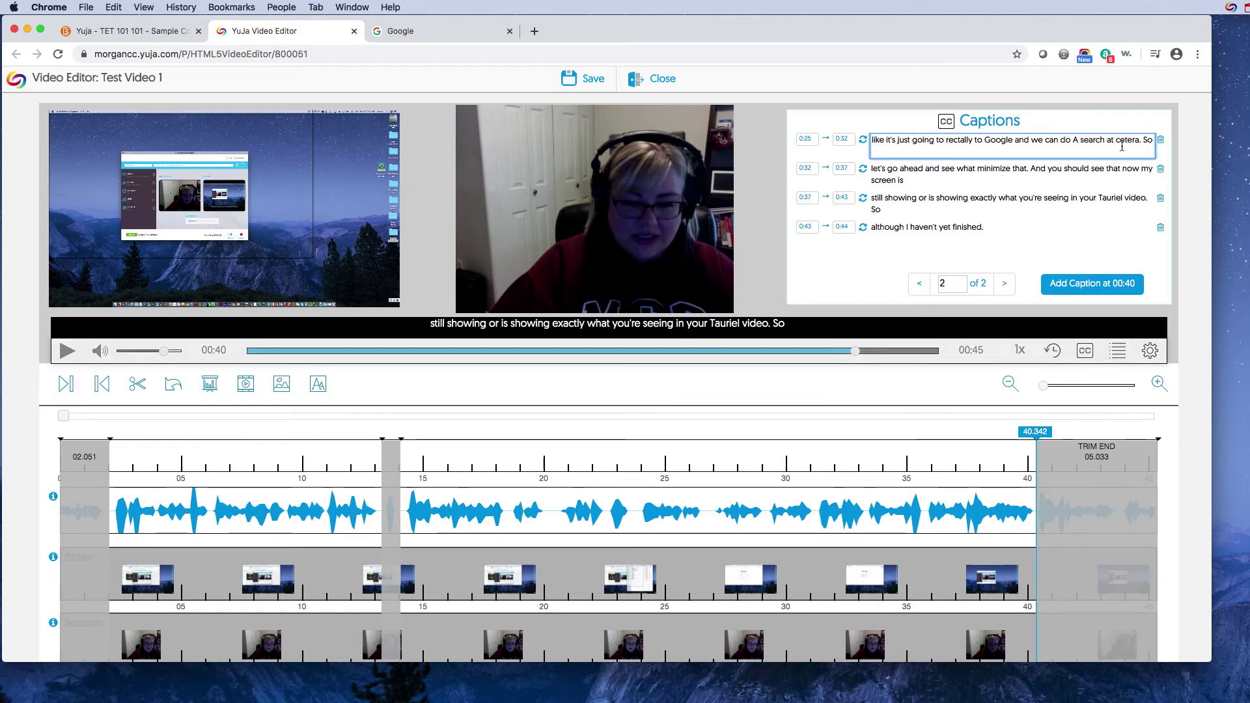
pyautogui.write('t')
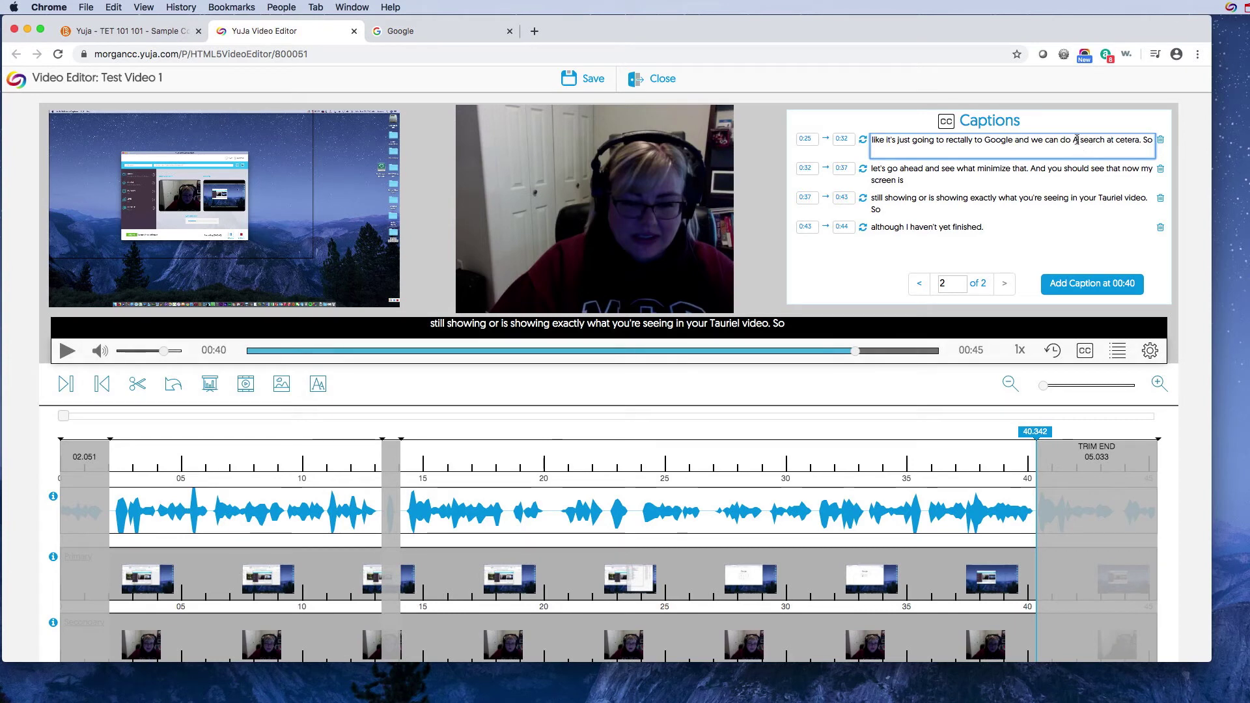
pyautogui.click(1075, 140)
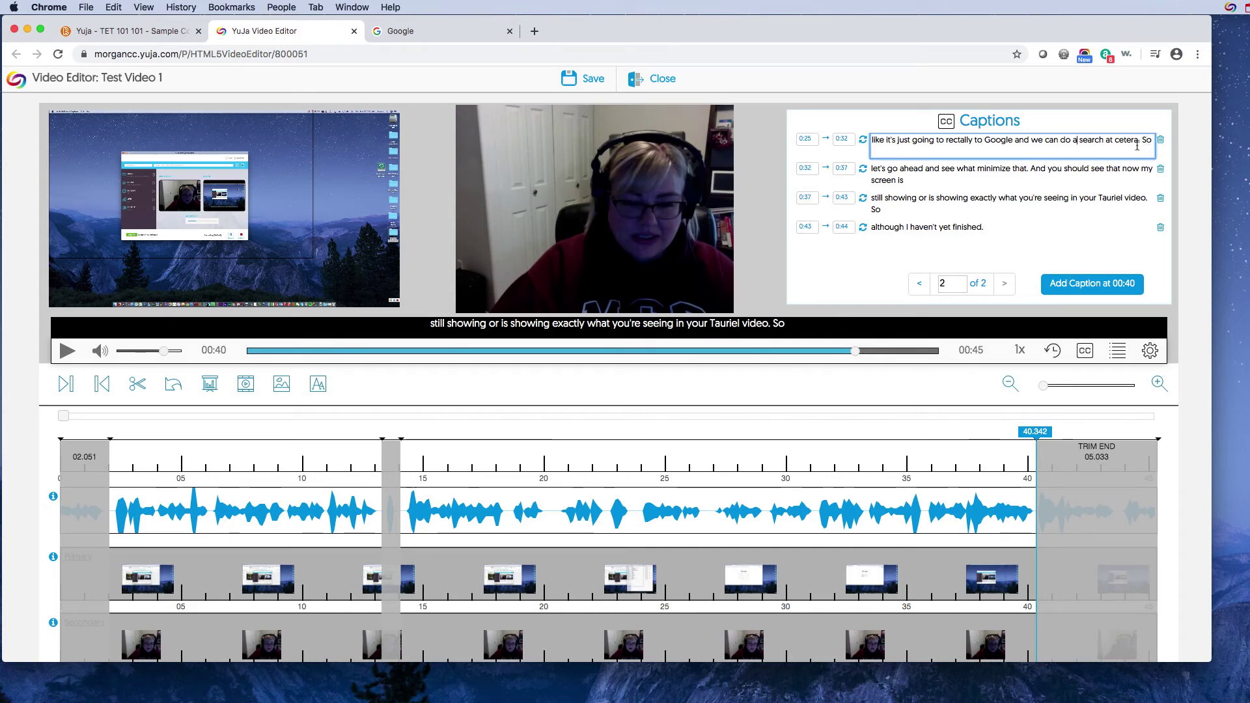
pyautogui.click(897, 168)
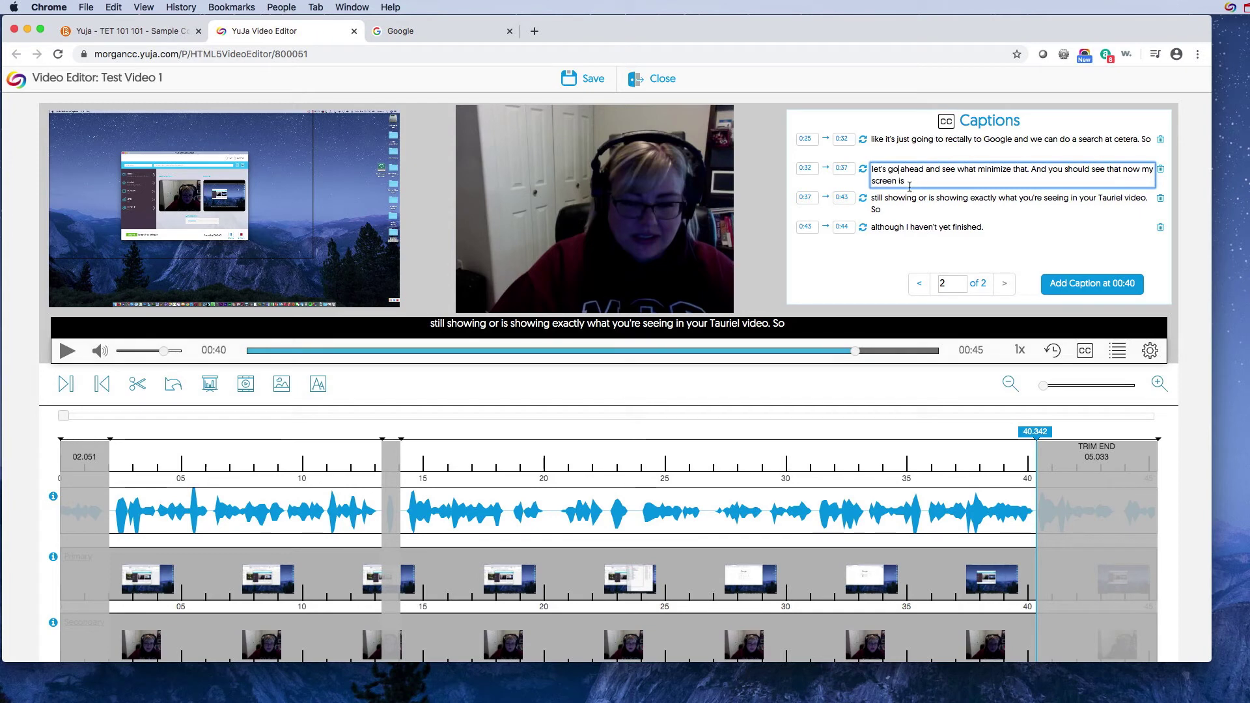
pyautogui.click(884, 198)
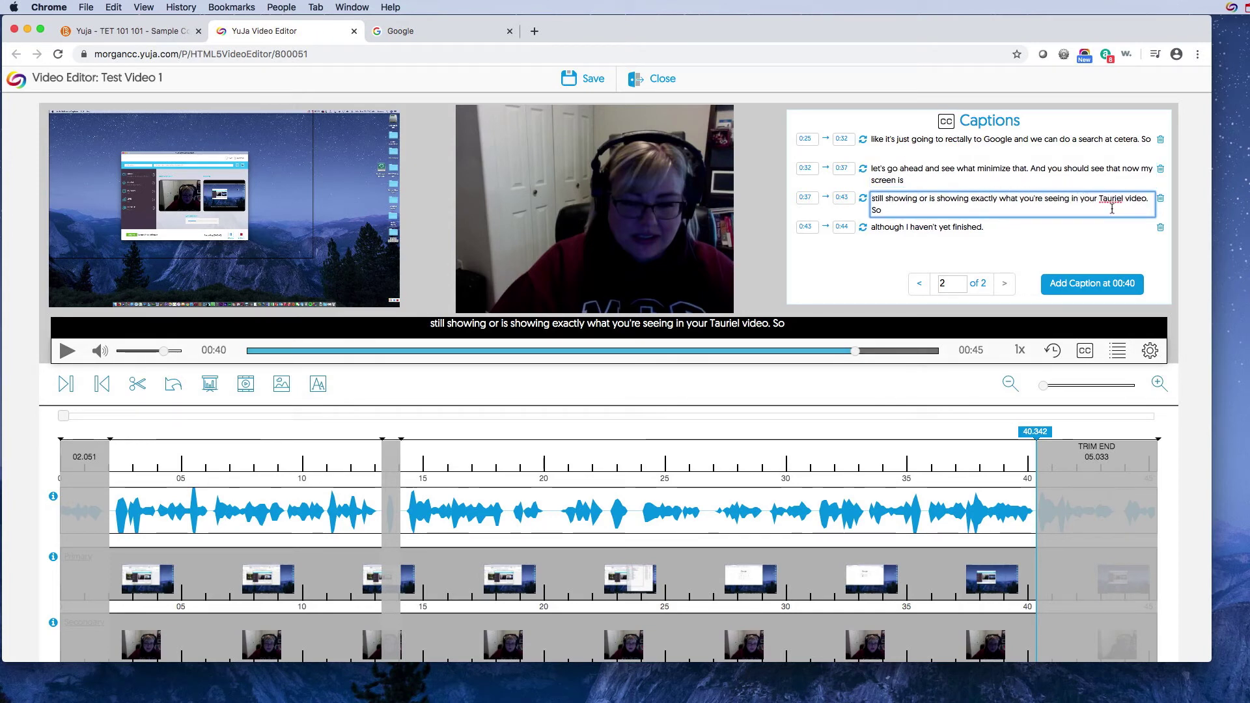
pyautogui.tripleClick(1111, 200)
pyautogui.doubleClick(1111, 201)
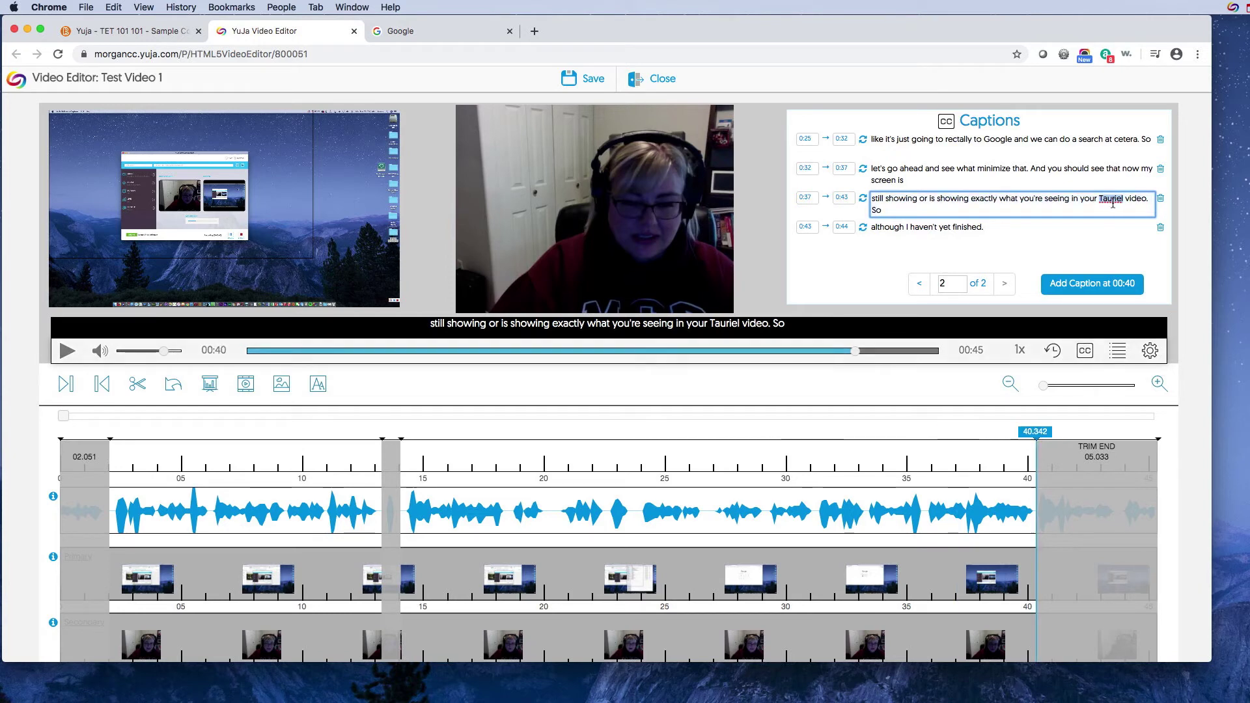
pyautogui.write('tutorial')
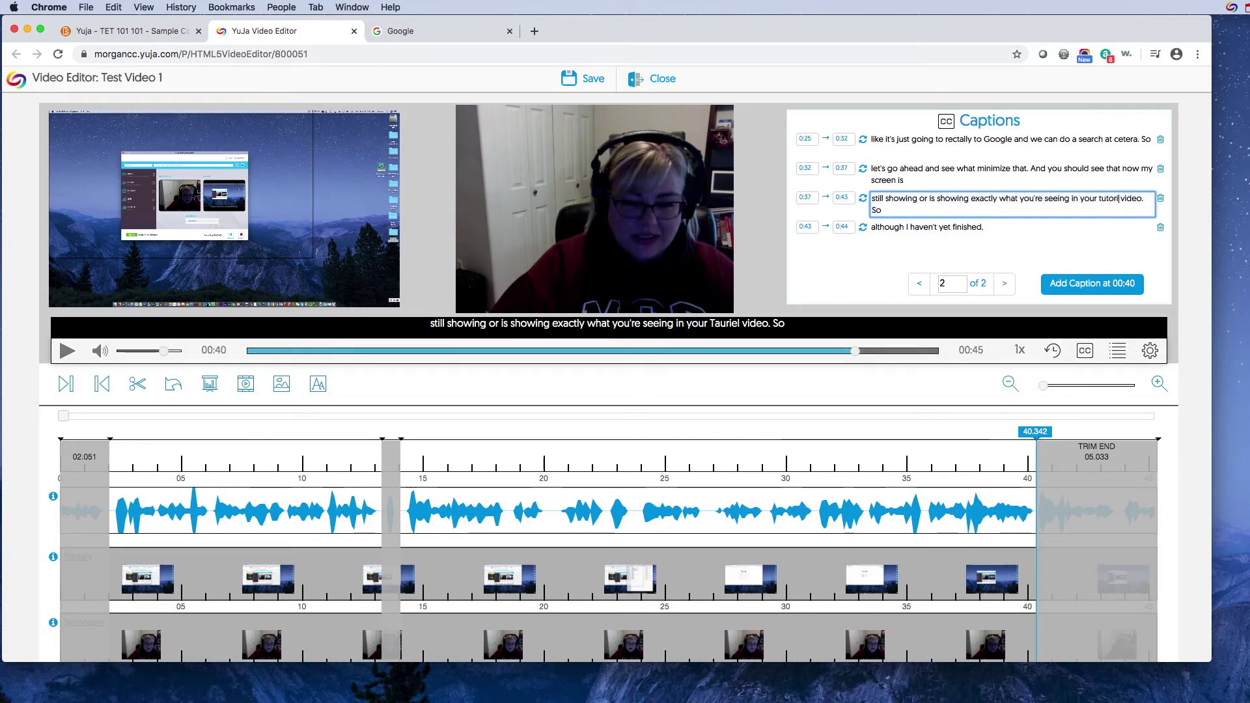
pyautogui.click(924, 231)
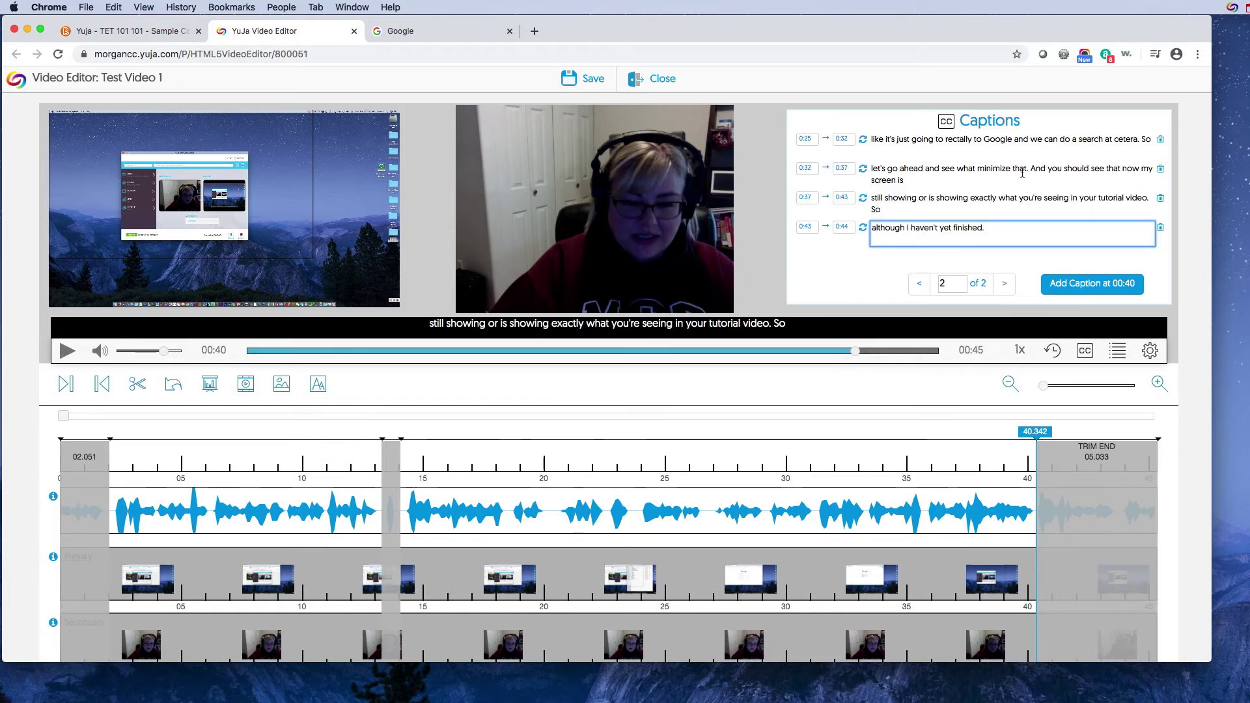
# - Delete the misheard 'rectally' and extra words so the first caption reads 'going to Google'
pyautogui.click(970, 146)
pyautogui.doubleClick(964, 141)
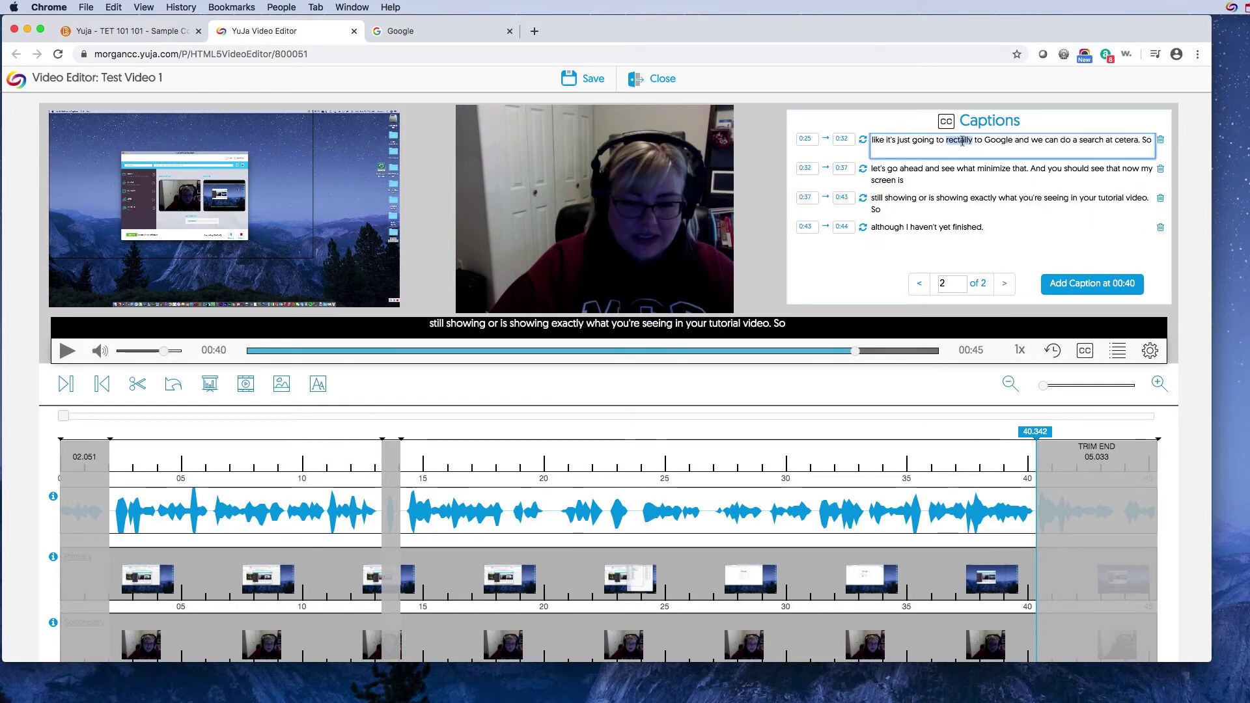
pyautogui.write('re')
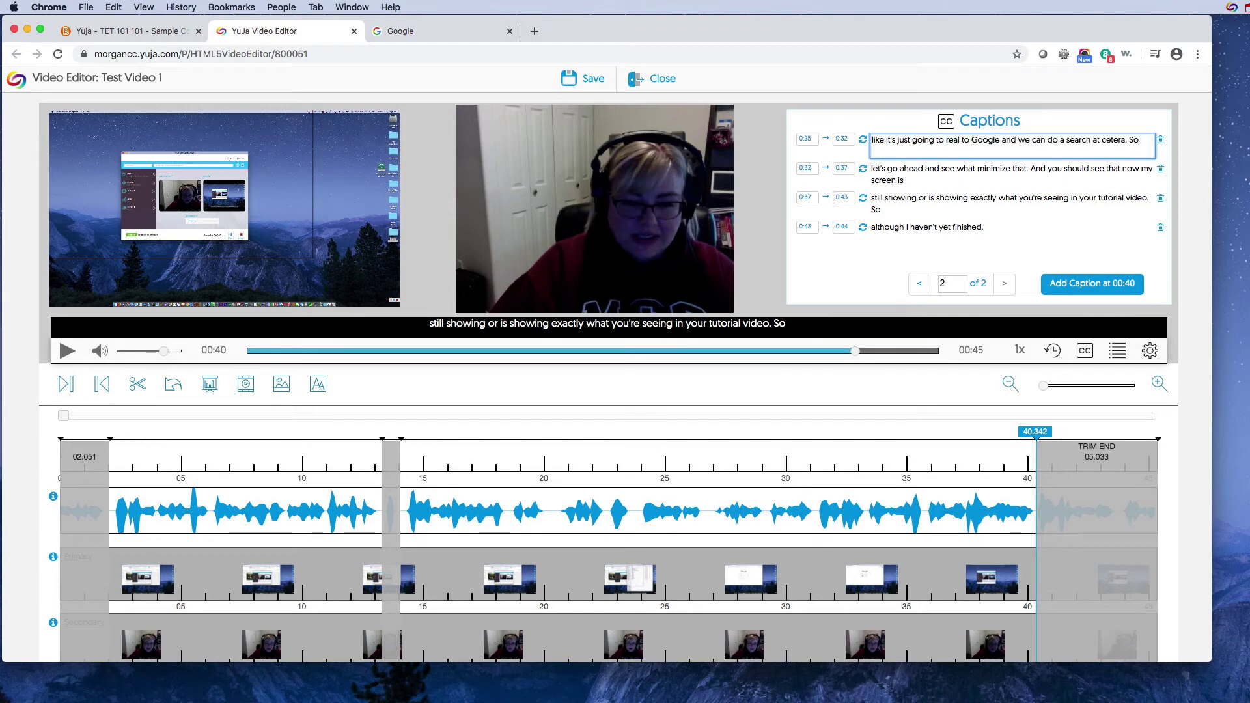
pyautogui.write('all')
pyautogui.press('BackSpace')
pyautogui.press('BackSpace')
pyautogui.press('BackSpace')
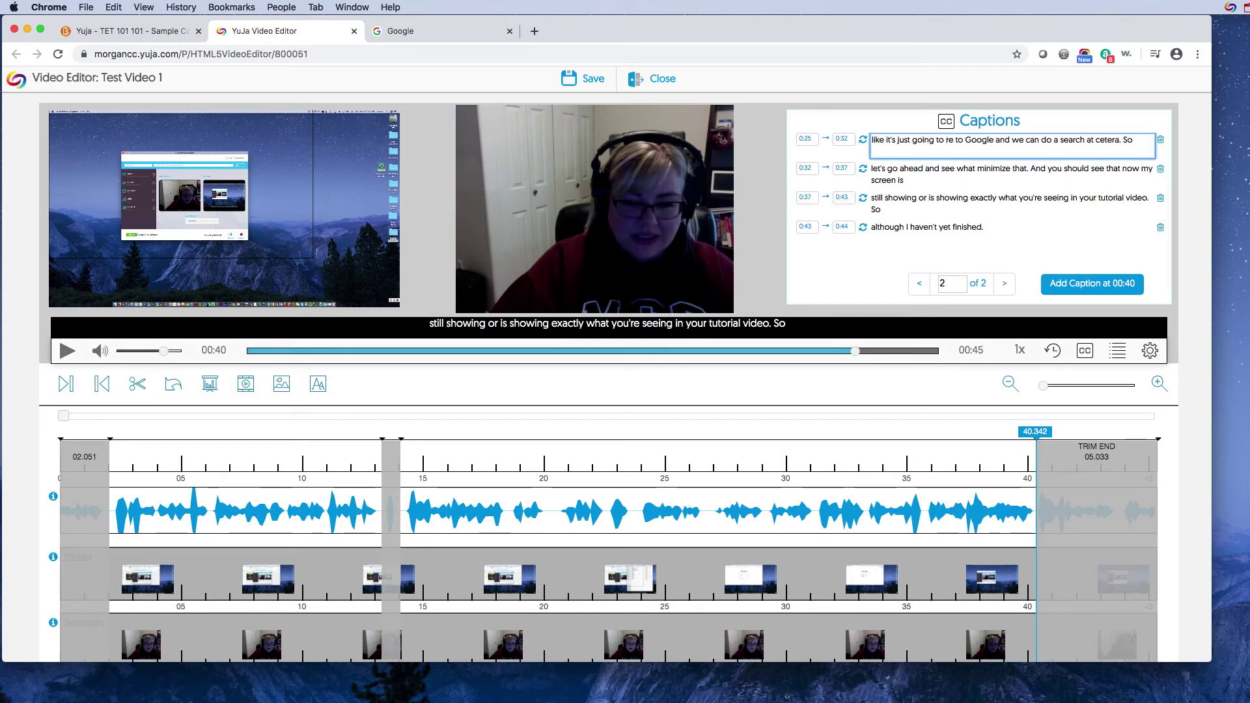
pyautogui.press('BackSpace')
pyautogui.press('BackSpace')
pyautogui.press('BackSpace')
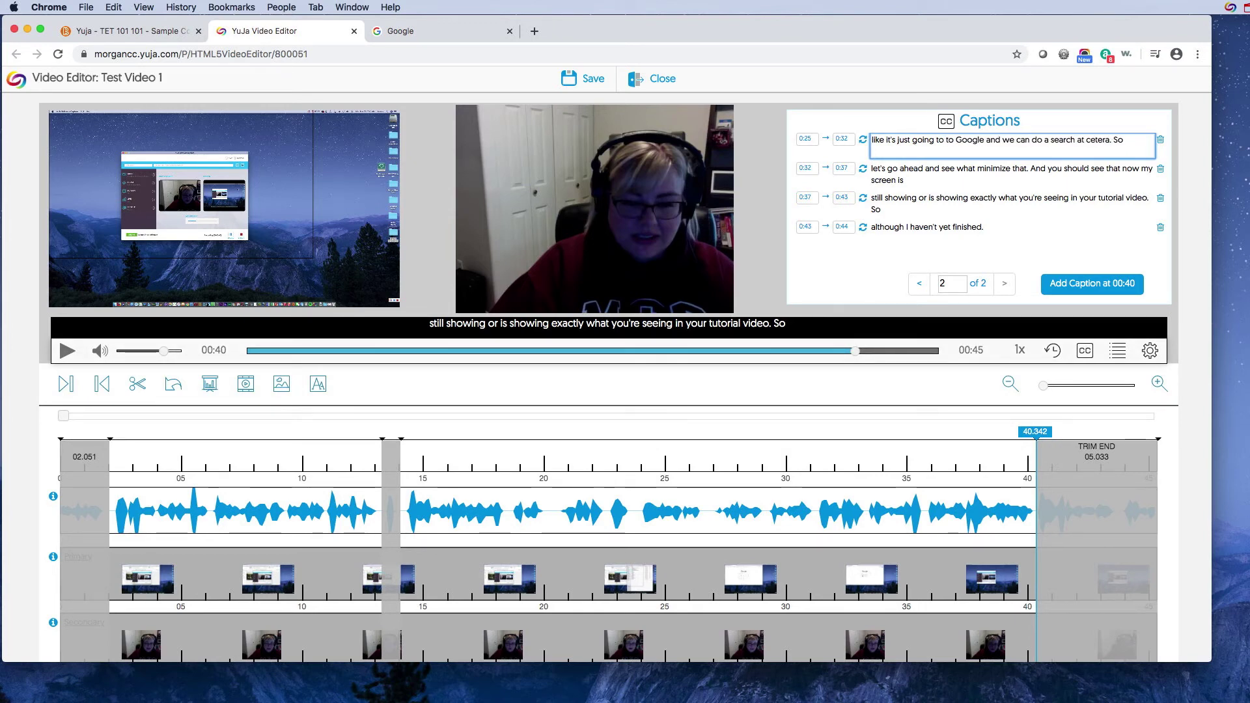
pyautogui.press('BackSpace')
pyautogui.press('BackSpace')
pyautogui.press('BackSpace')
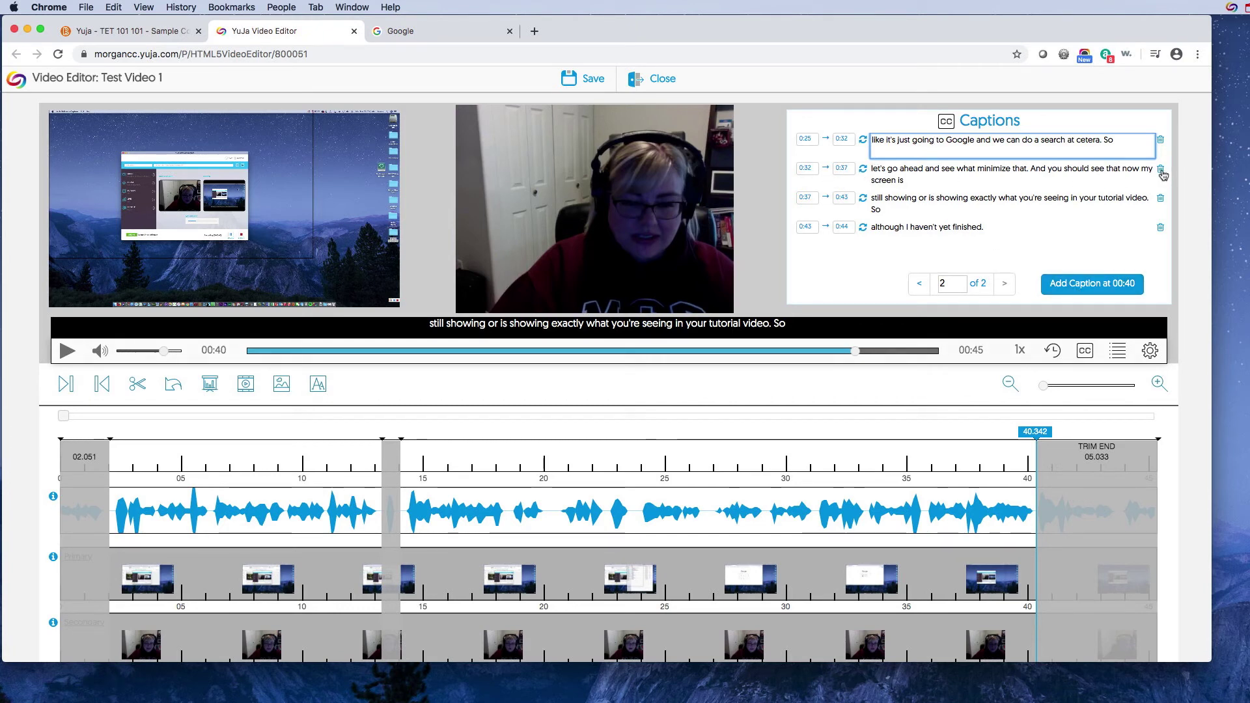
# - Review the page 1 captions, then bring up the Save Edits options for the video
pyautogui.click(918, 286)
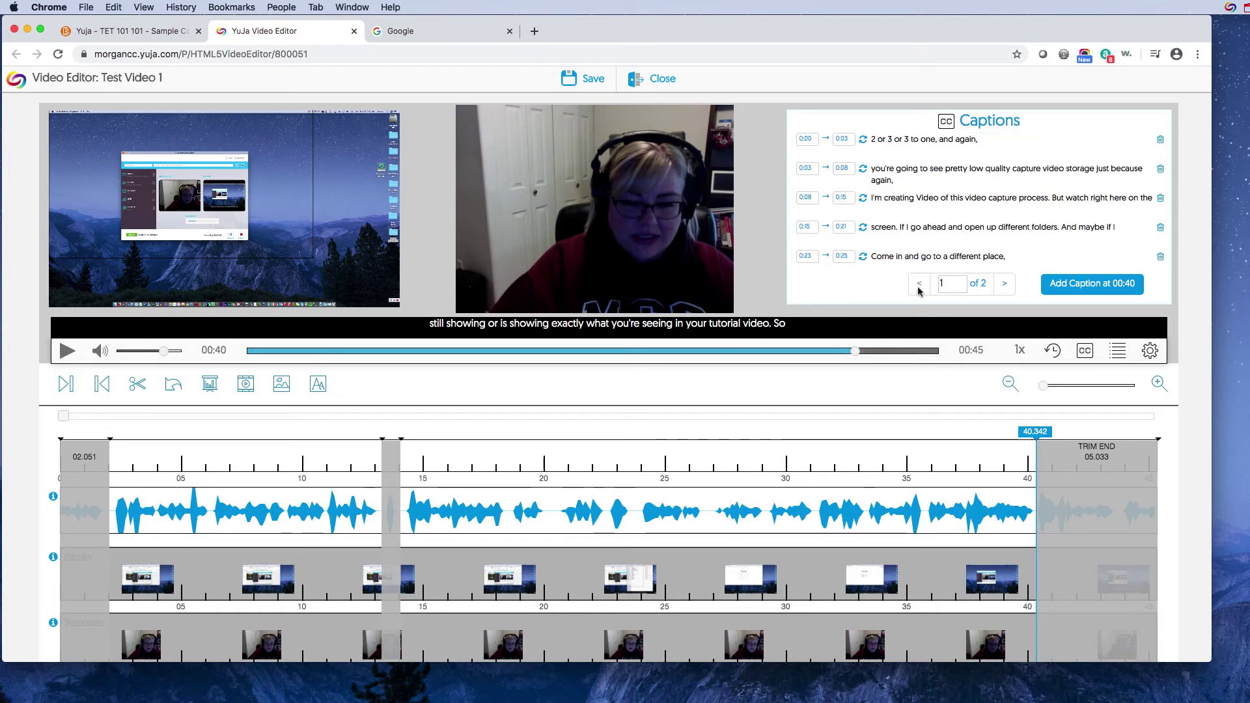
pyautogui.click(901, 138)
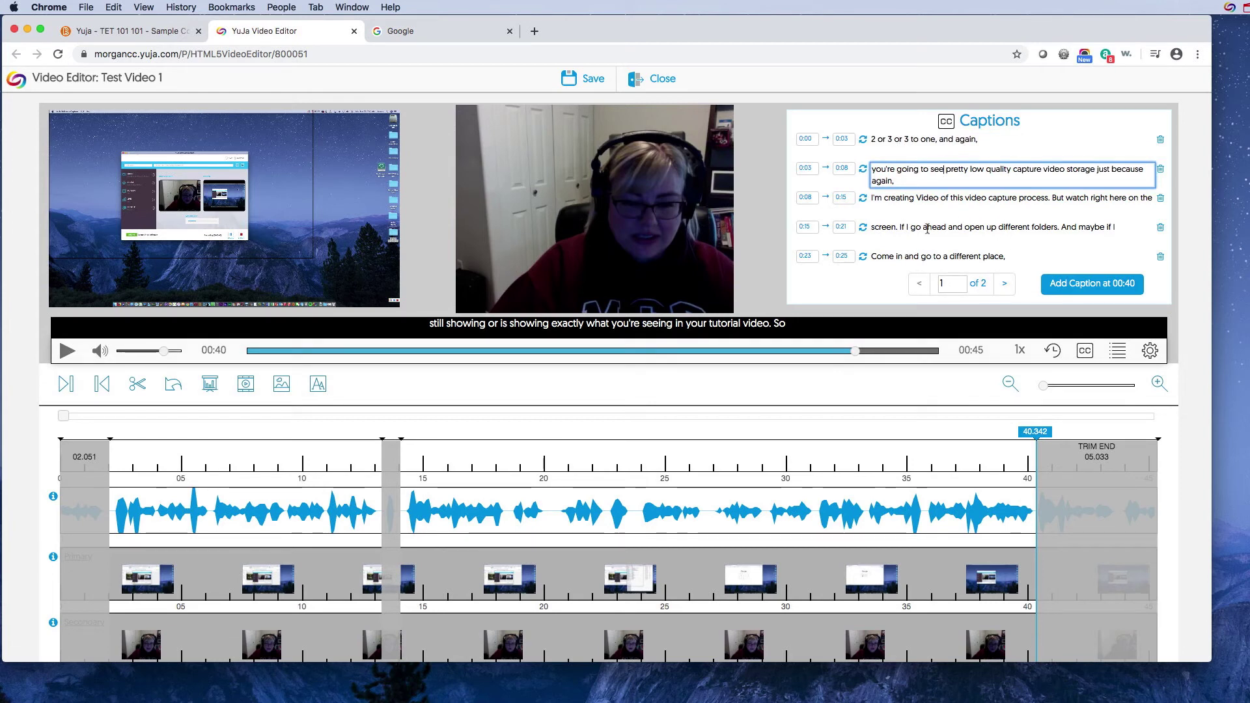
pyautogui.click(927, 229)
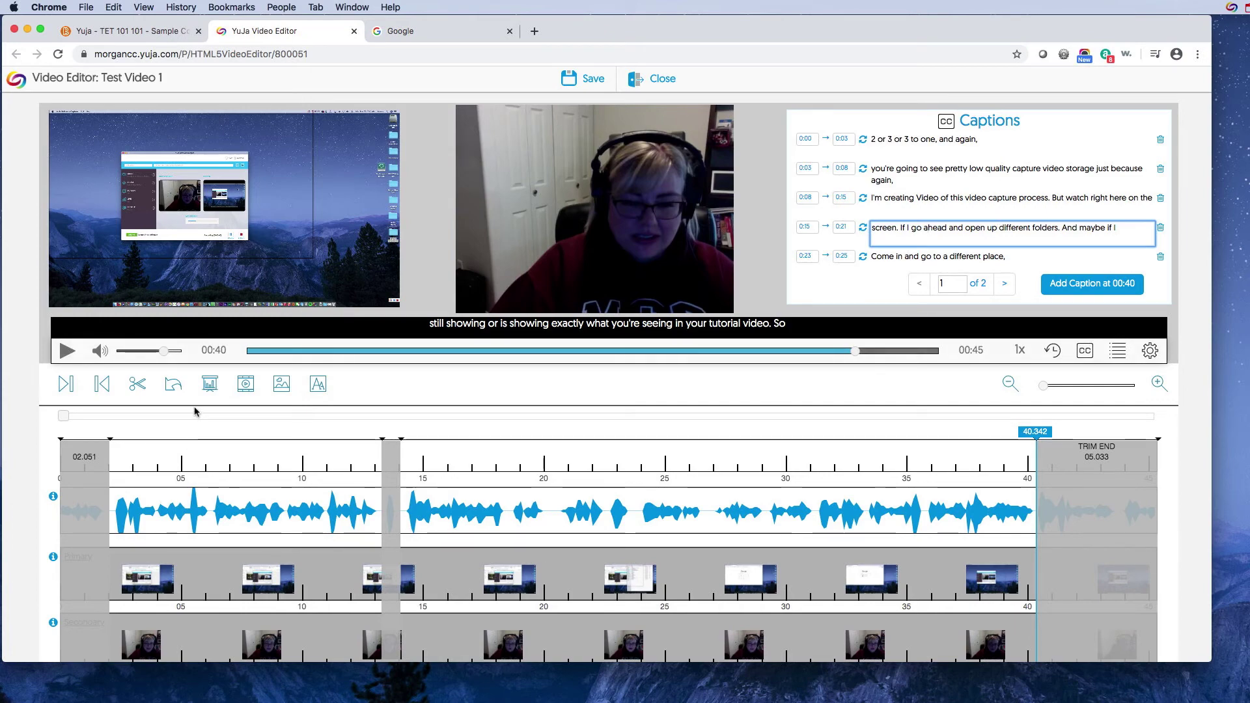
pyautogui.click(592, 79)
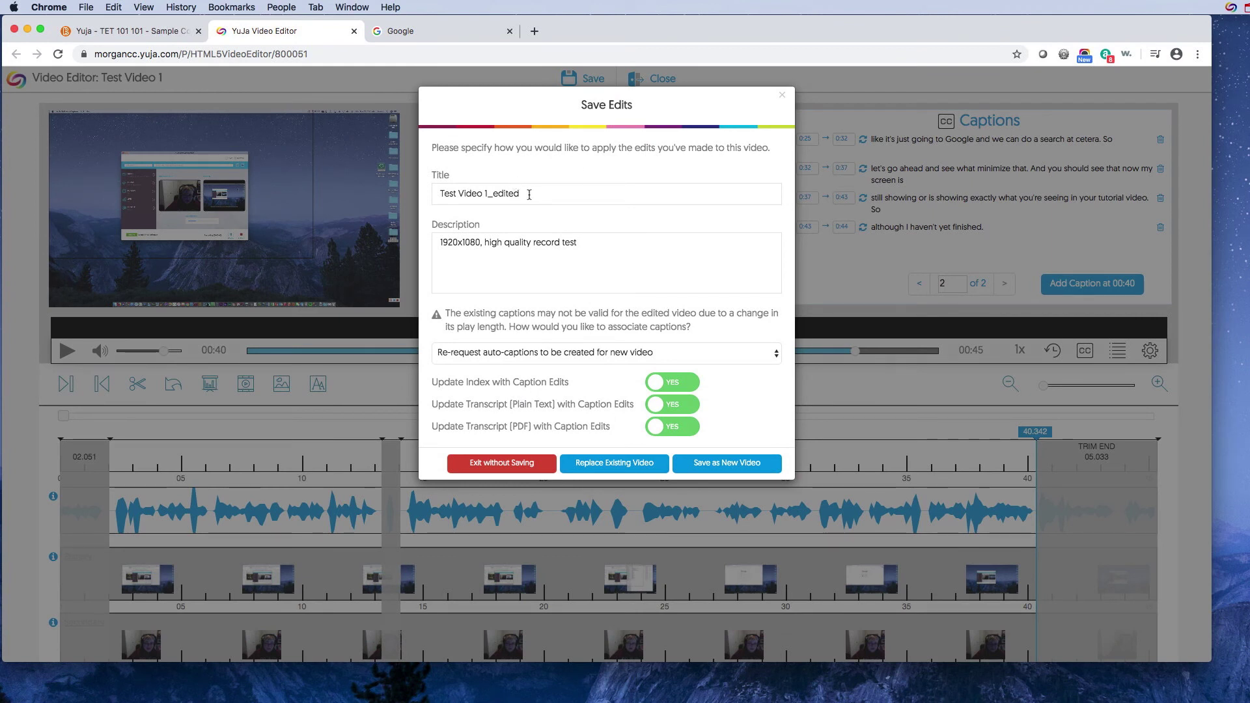
pyautogui.moveTo(529, 194); pyautogui.dragTo(495, 194)
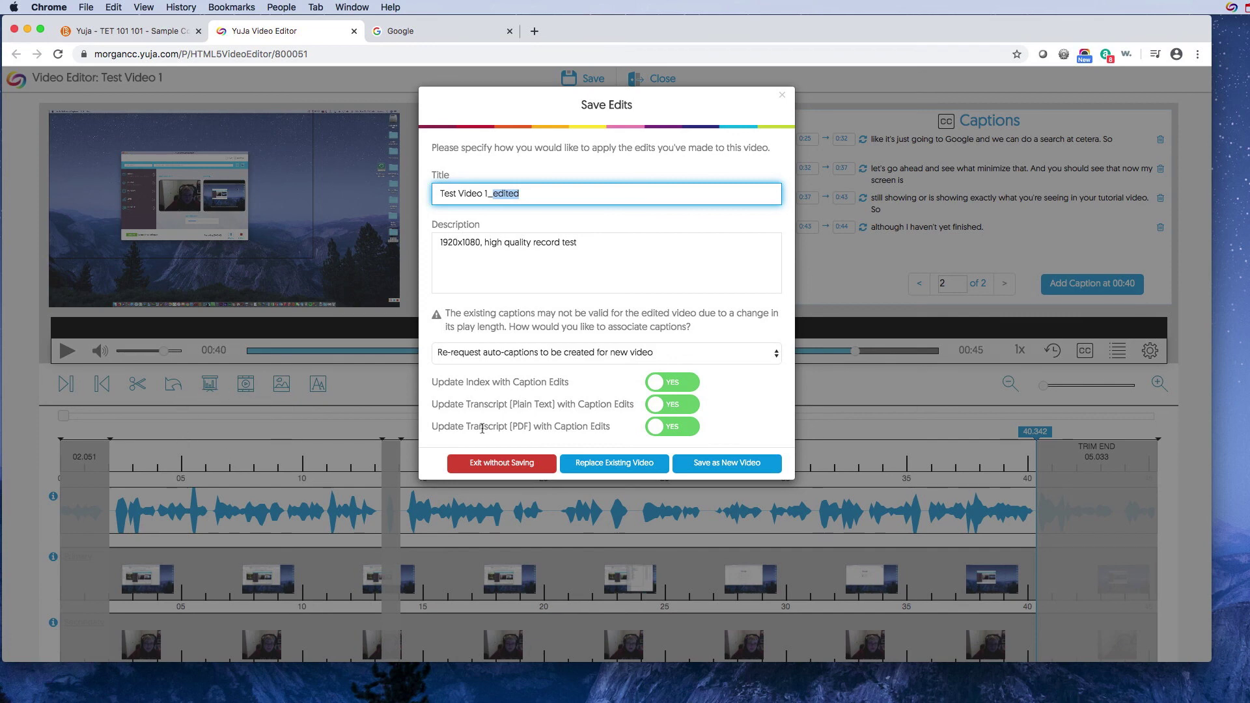
# - Set caption association to 'Copy existing caption file (I will manually edit timestamps)'
pyautogui.click(587, 354)
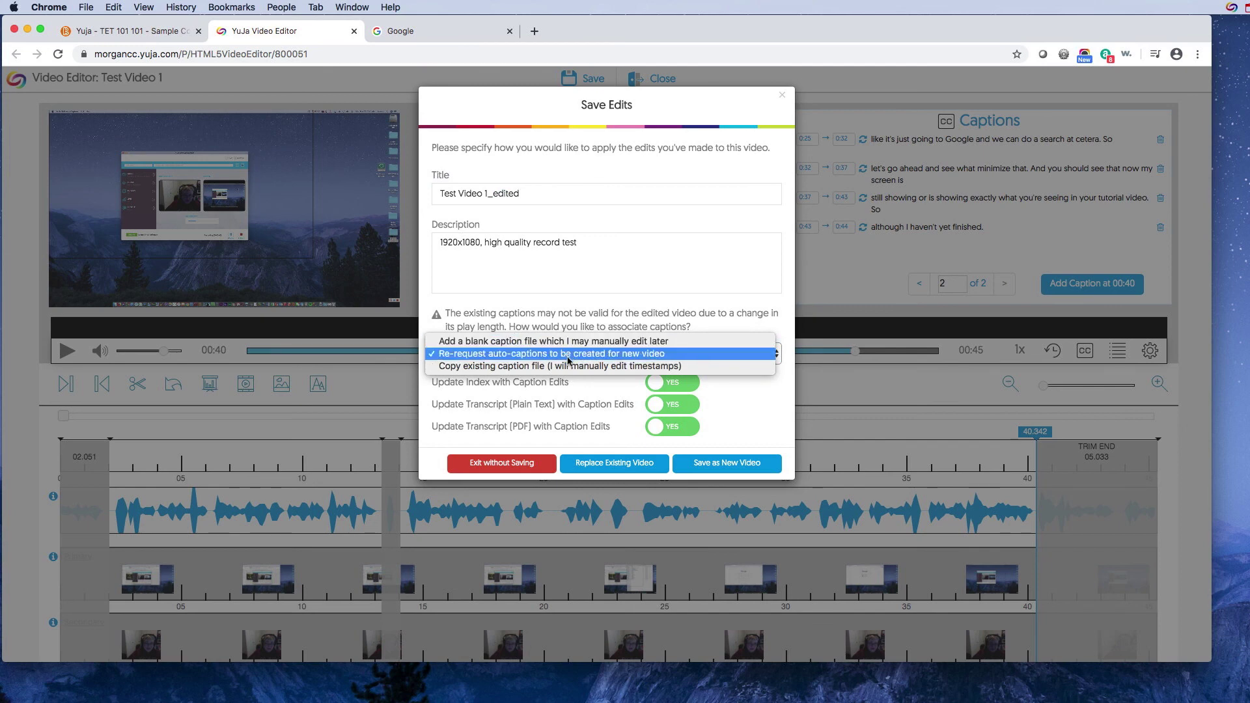
pyautogui.click(569, 367)
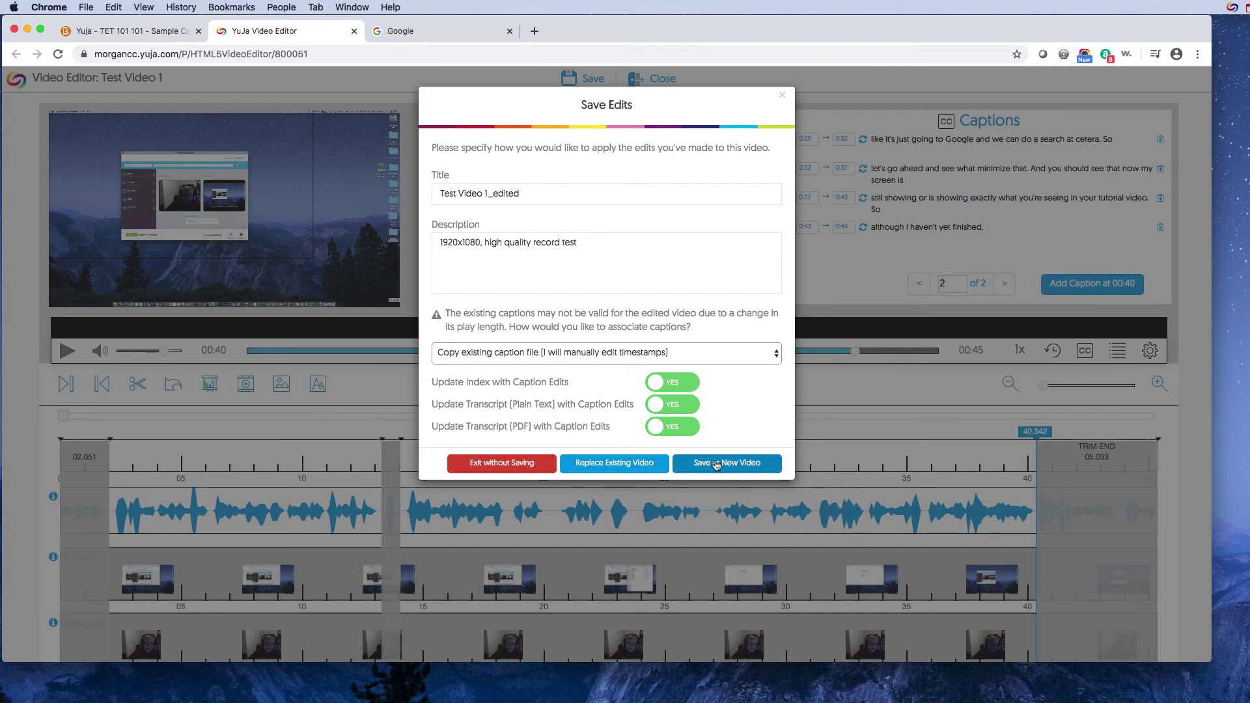
# - Save the edits as new video 'Test Video 1_edited' in the media collection
pyautogui.click(716, 463)
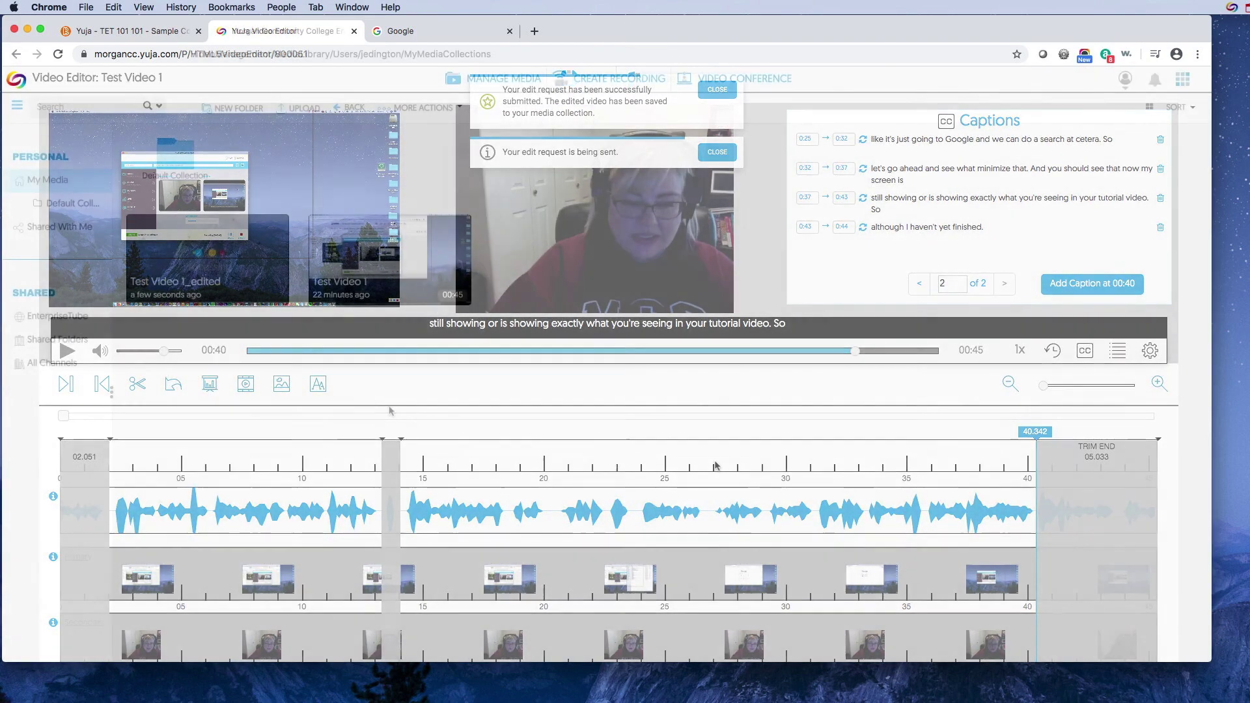